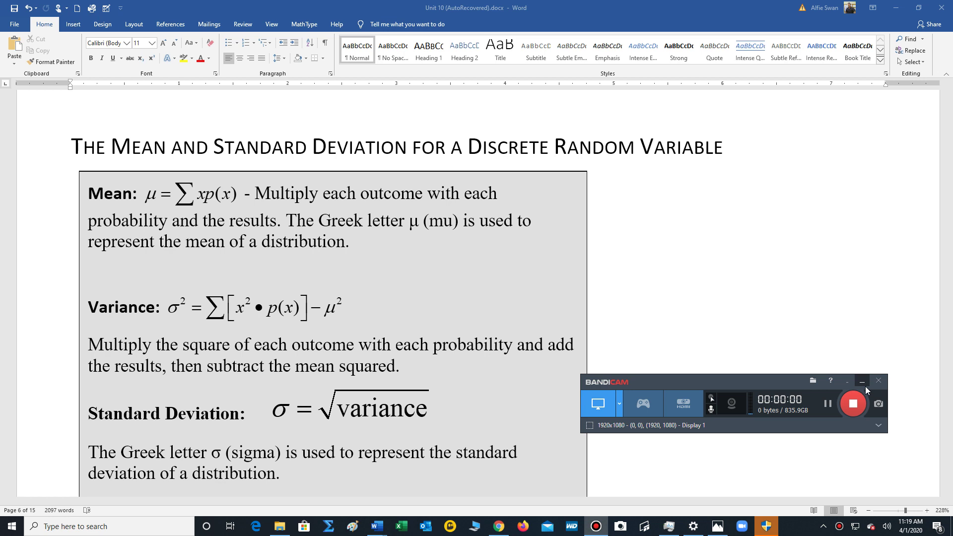
Scroll past the Variance formula box to the credit-card problem and its X/P(X) table
{"action": "left_click", "coordinate": [864, 384]}
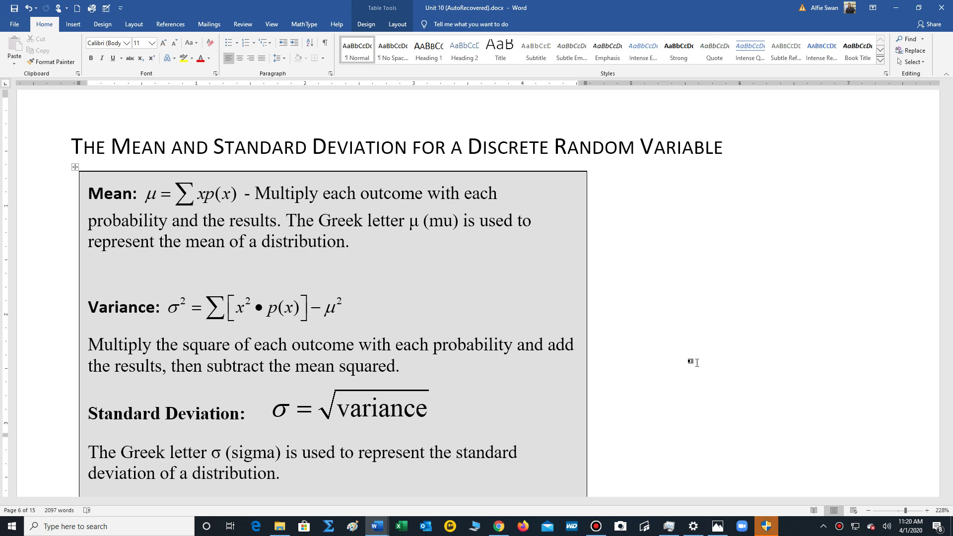
{"action": "scroll", "coordinate": [695, 362], "scroll_direction": "down", "scroll_amount": 1}
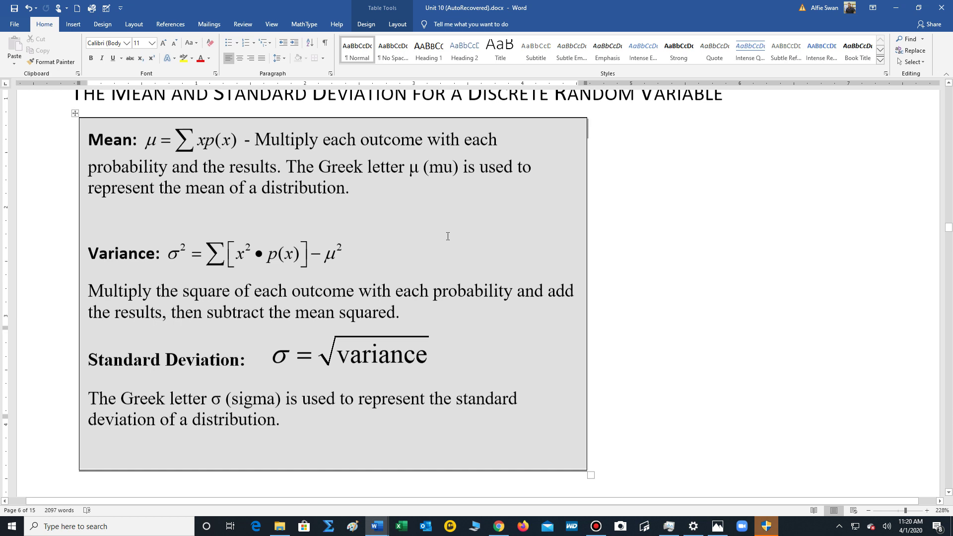
{"action": "scroll", "coordinate": [447, 236], "scroll_direction": "down", "scroll_amount": 2}
{"action": "scroll", "coordinate": [427, 237], "scroll_direction": "up", "scroll_amount": 1}
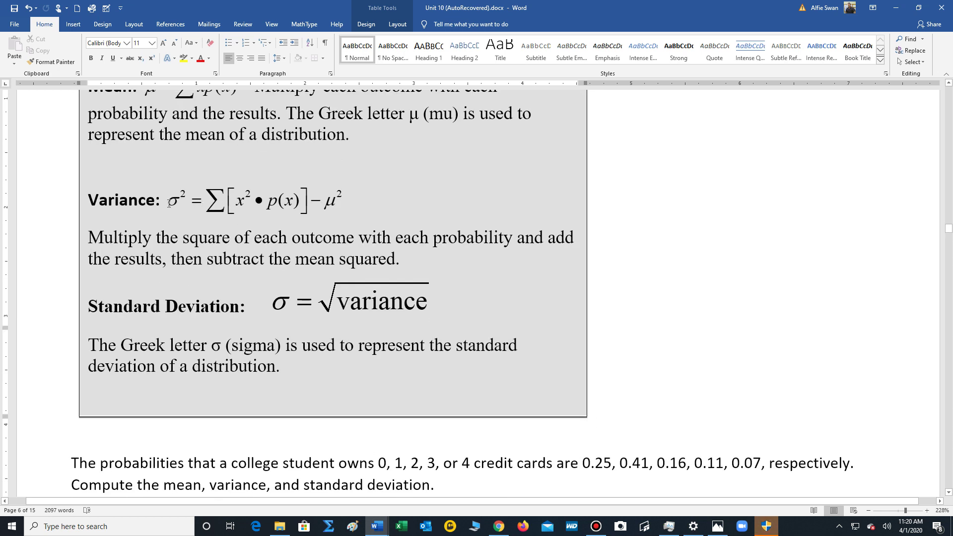
{"action": "left_click", "coordinate": [191, 204]}
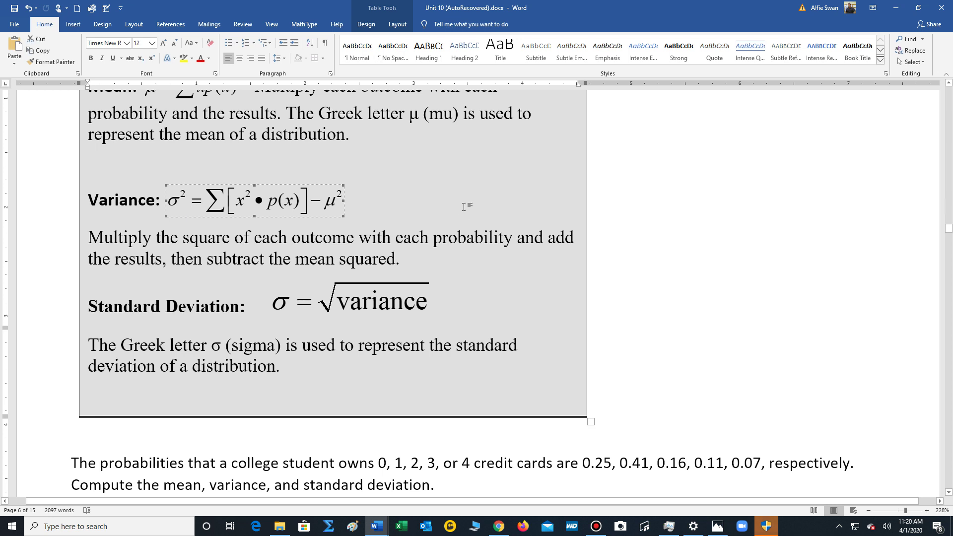
{"action": "left_click", "coordinate": [407, 213]}
{"action": "scroll", "coordinate": [276, 264], "scroll_direction": "down", "scroll_amount": 3}
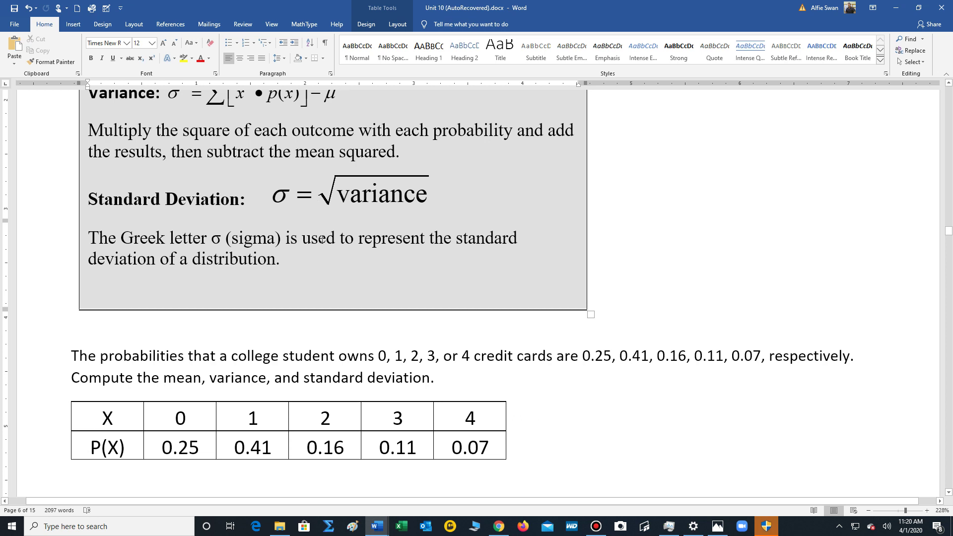
Scroll through parts a) and b) to show the mean μ = 1.34 and the variance steps
{"action": "scroll", "coordinate": [395, 163], "scroll_direction": "up", "scroll_amount": 3}
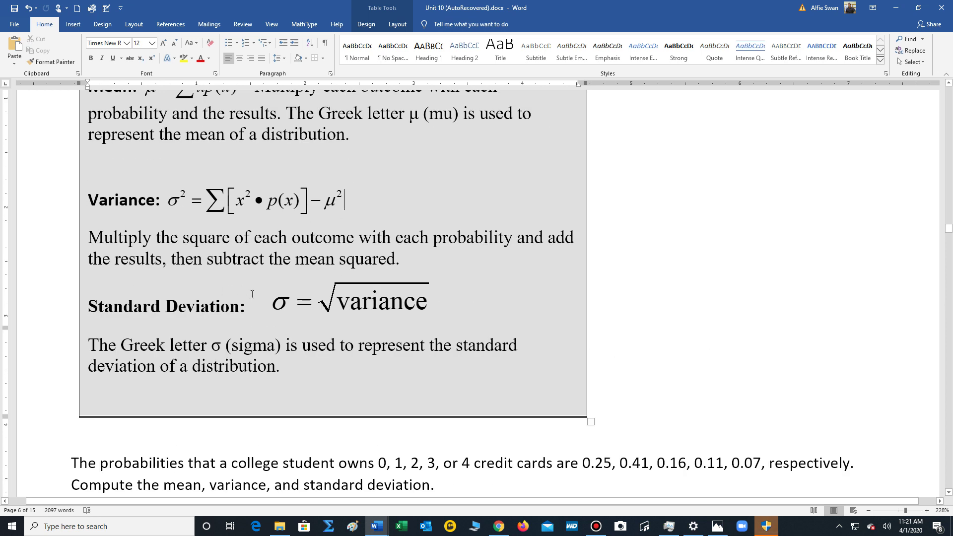
{"action": "scroll", "coordinate": [252, 295], "scroll_direction": "down", "scroll_amount": 4}
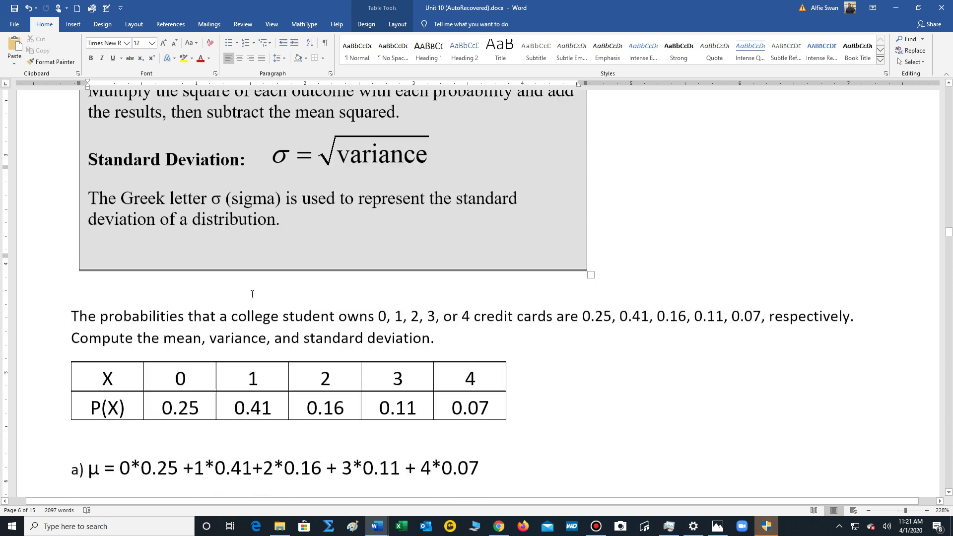
{"action": "scroll", "coordinate": [252, 295], "scroll_direction": "down", "scroll_amount": 3}
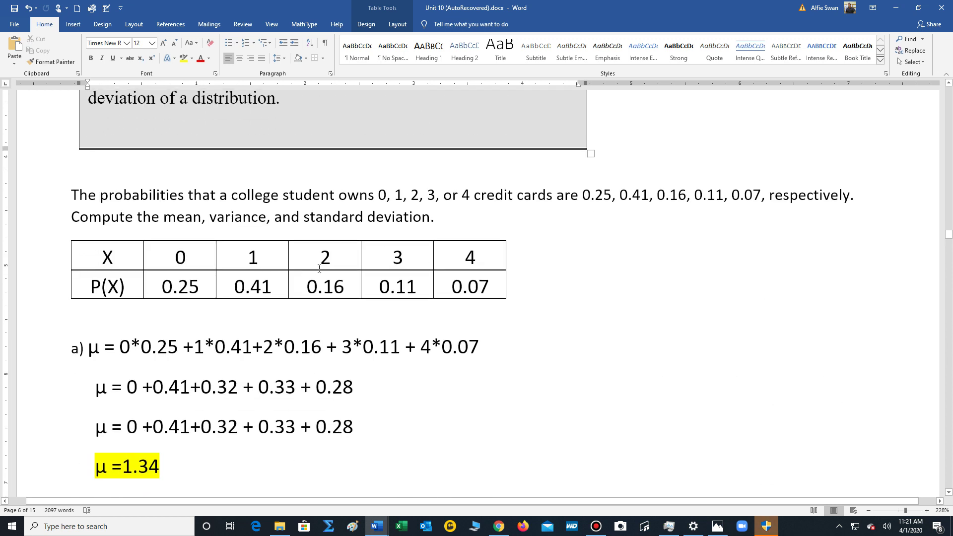
{"action": "scroll", "coordinate": [319, 268], "scroll_direction": "up", "scroll_amount": 1}
{"action": "scroll", "coordinate": [320, 268], "scroll_direction": "down", "scroll_amount": 2}
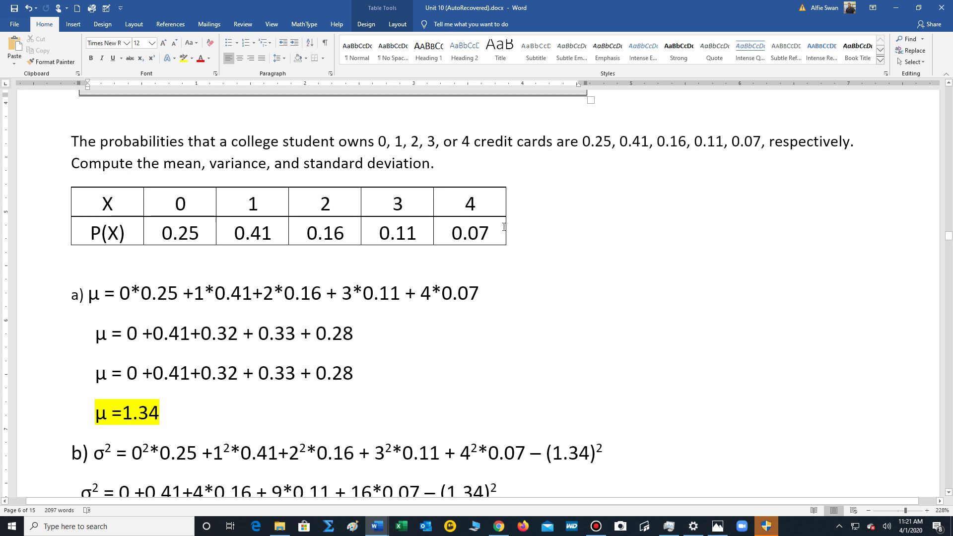
{"action": "scroll", "coordinate": [496, 237], "scroll_direction": "down", "scroll_amount": 1}
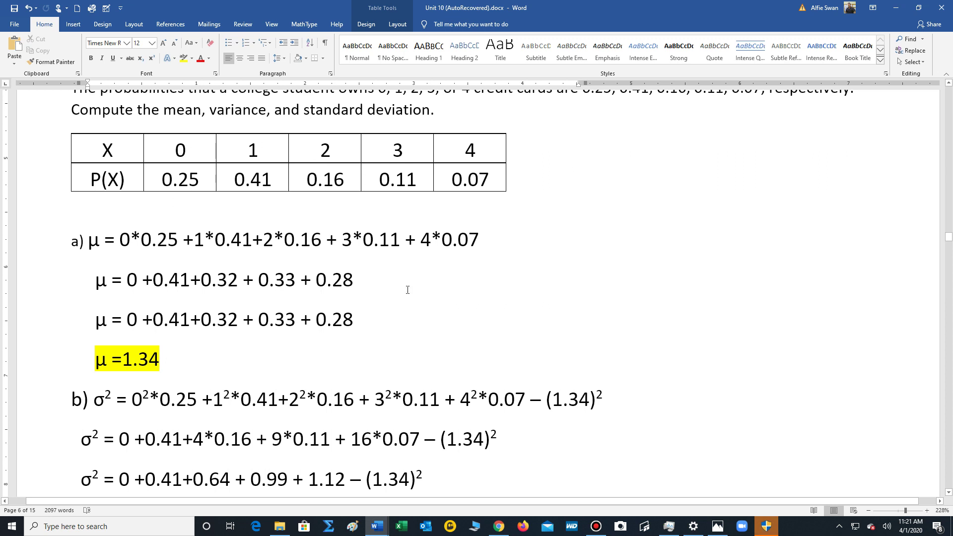
Highlight the 0²*0.25 … 4²*0.07 sum and the (1.34)² term in part b) in yellow
{"action": "scroll", "coordinate": [389, 360], "scroll_direction": "down", "scroll_amount": 3}
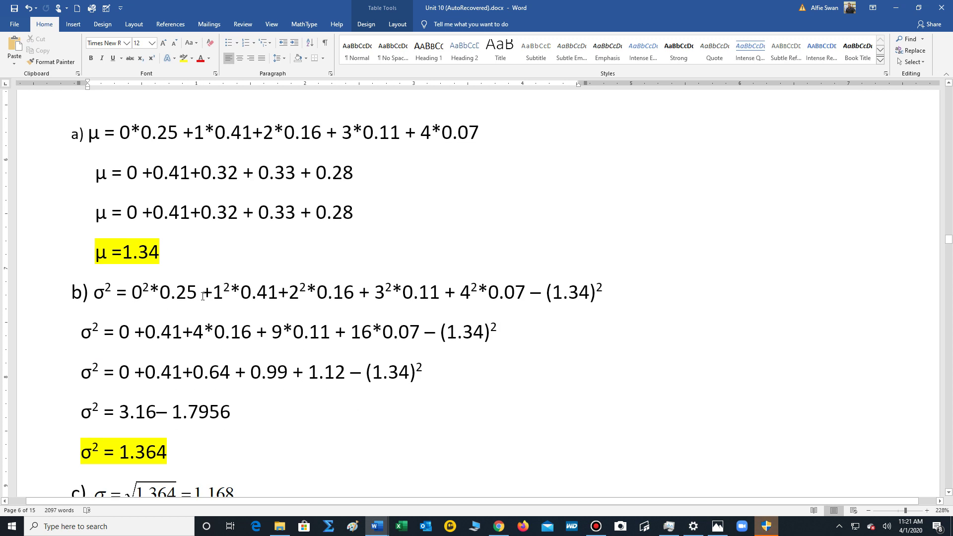
{"action": "left_click_drag", "start_coordinate": [132, 293], "coordinate": [529, 286]}
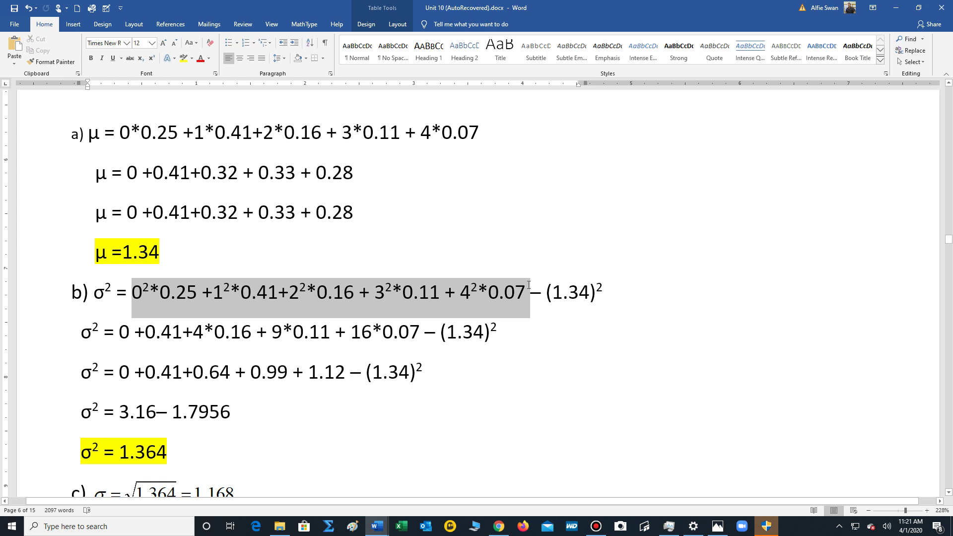
{"action": "left_click", "coordinate": [184, 58]}
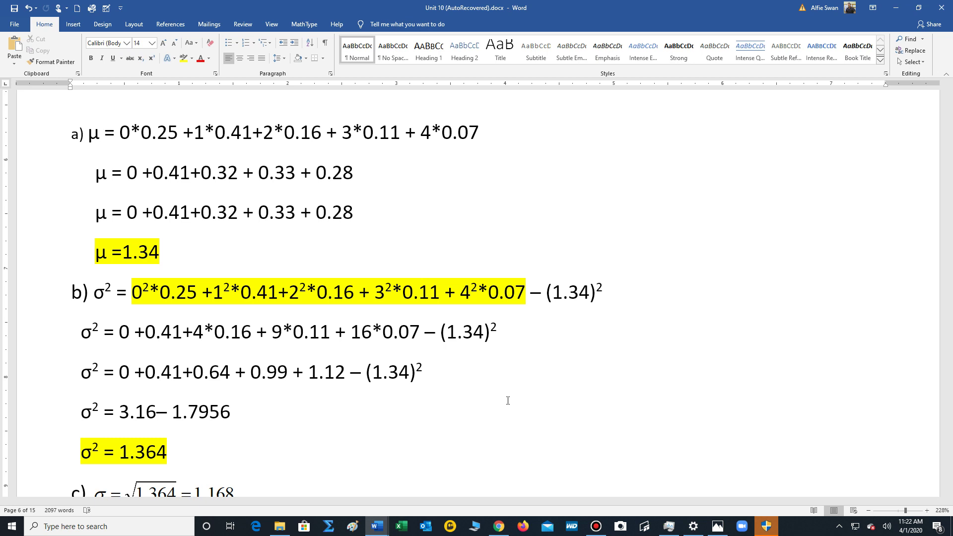
{"action": "left_click_drag", "start_coordinate": [603, 293], "coordinate": [550, 288]}
{"action": "left_click", "coordinate": [185, 58]}
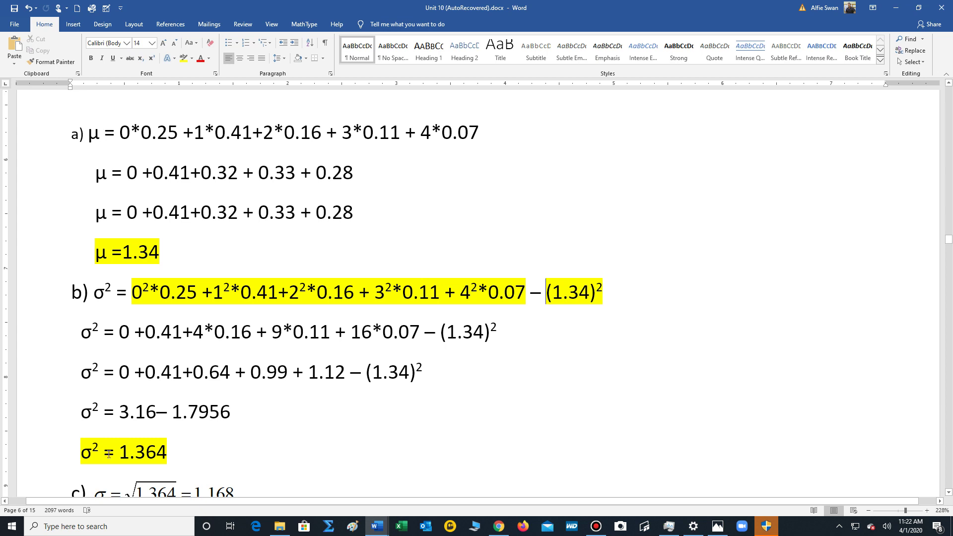
{"action": "scroll", "coordinate": [130, 433], "scroll_direction": "down", "scroll_amount": 1}
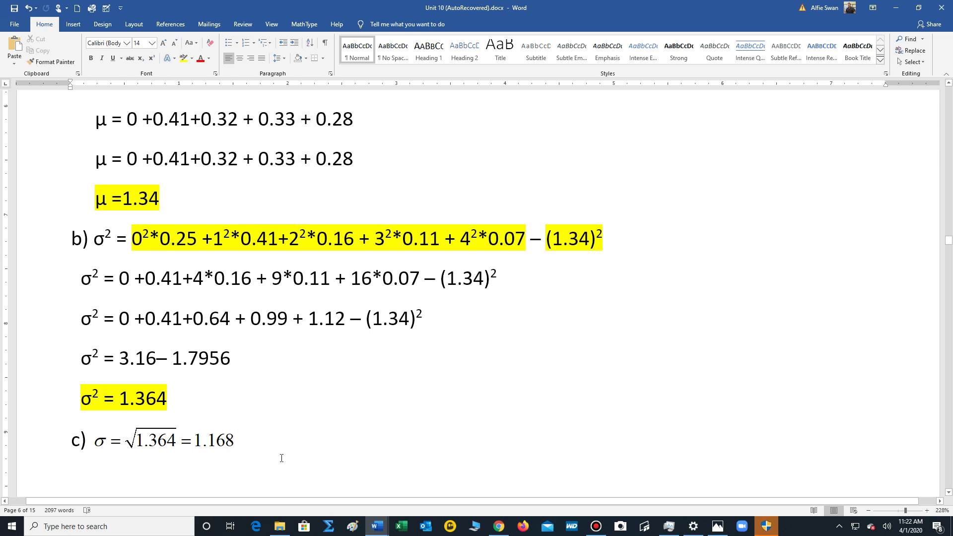
{"action": "scroll", "coordinate": [298, 457], "scroll_direction": "up", "scroll_amount": 5}
{"action": "scroll", "coordinate": [260, 263], "scroll_direction": "down", "scroll_amount": 1}
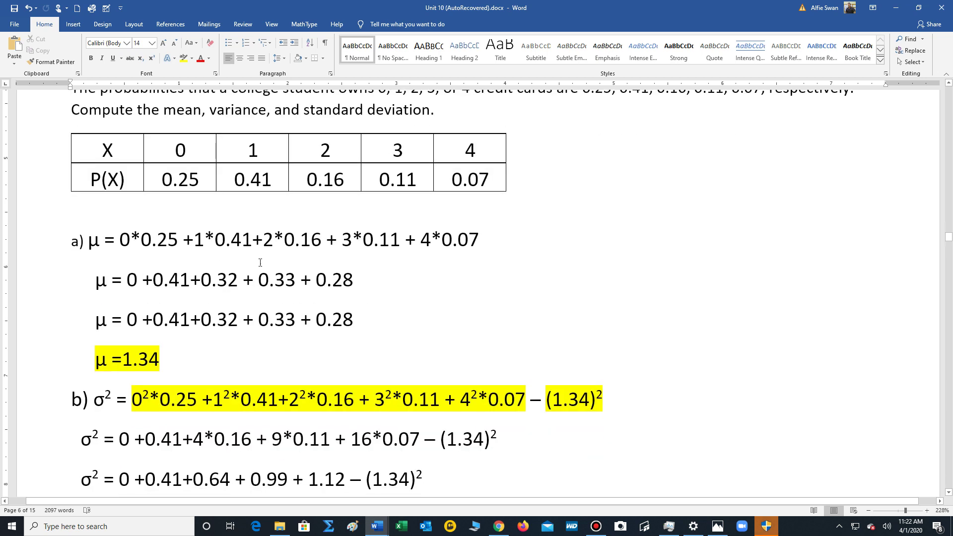
{"action": "scroll", "coordinate": [225, 391], "scroll_direction": "down", "scroll_amount": 5}
{"action": "scroll", "coordinate": [414, 297], "scroll_direction": "up", "scroll_amount": 4}
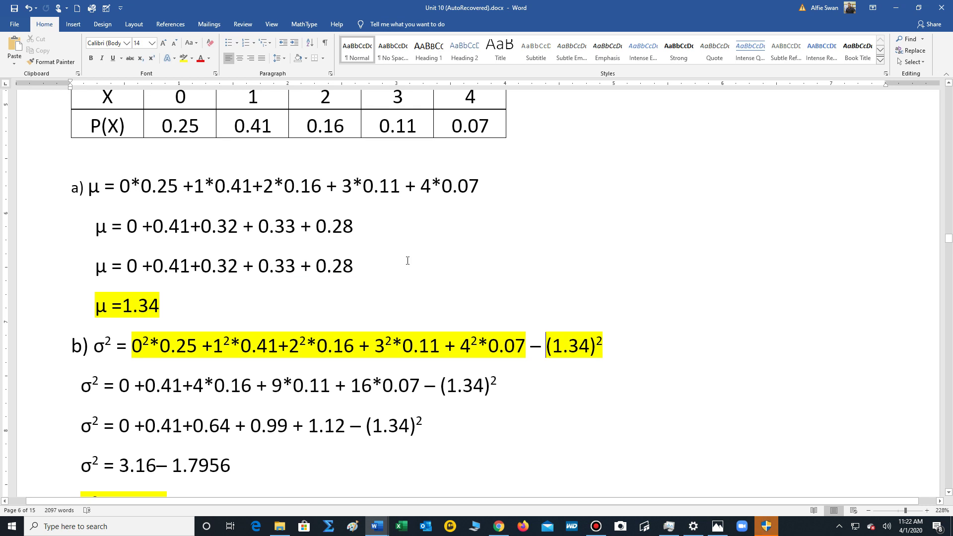
{"action": "scroll", "coordinate": [183, 148], "scroll_direction": "up", "scroll_amount": 1}
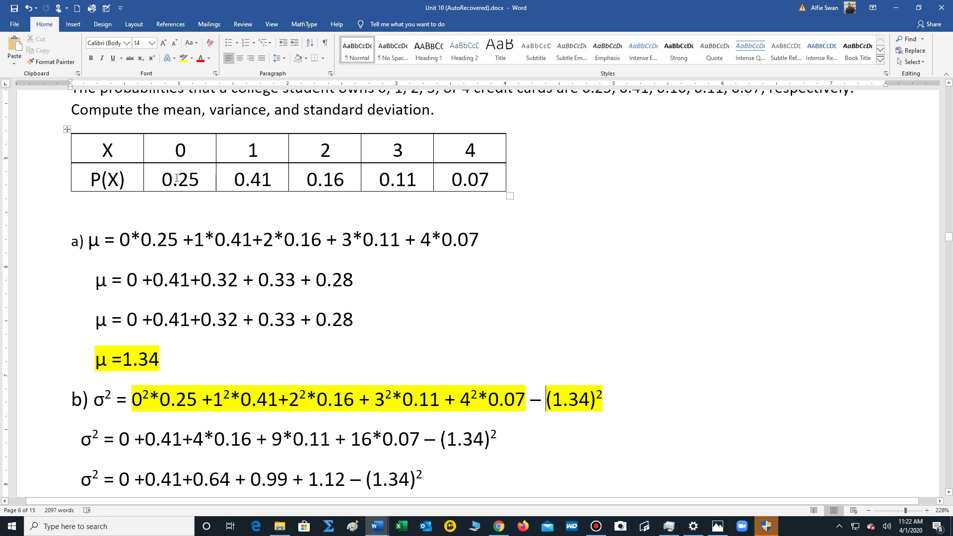
{"action": "scroll", "coordinate": [230, 140], "scroll_direction": "up", "scroll_amount": 8}
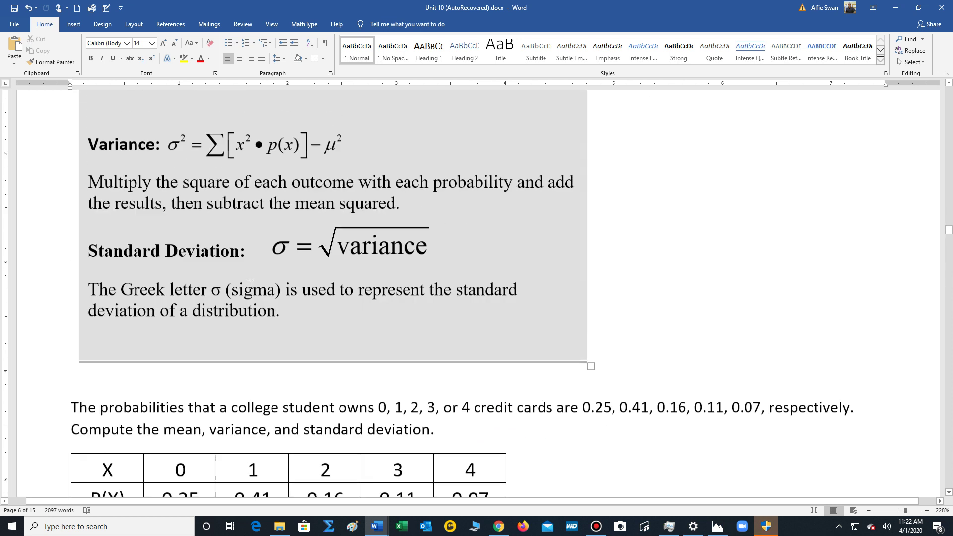
{"action": "scroll", "coordinate": [251, 286], "scroll_direction": "up", "scroll_amount": 2}
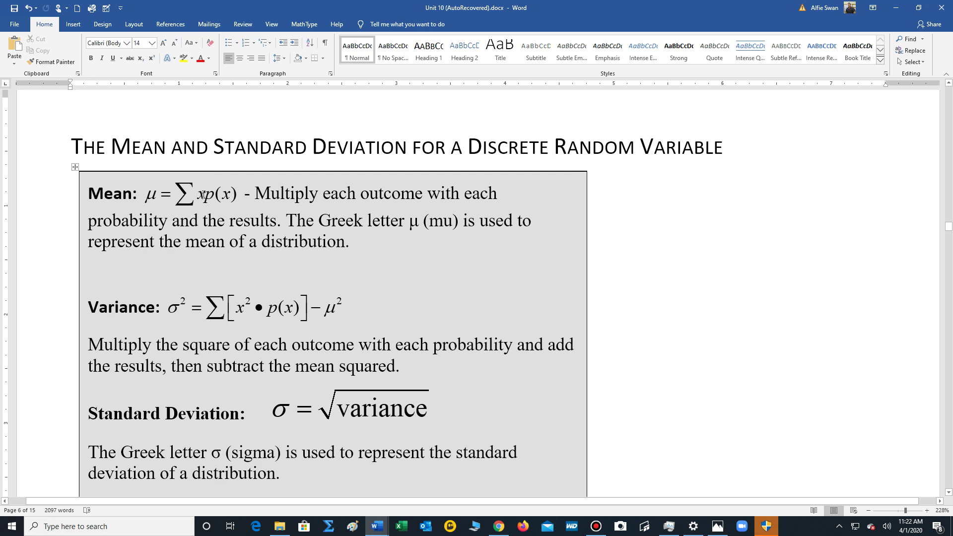
{"action": "scroll", "coordinate": [262, 392], "scroll_direction": "down", "scroll_amount": 1}
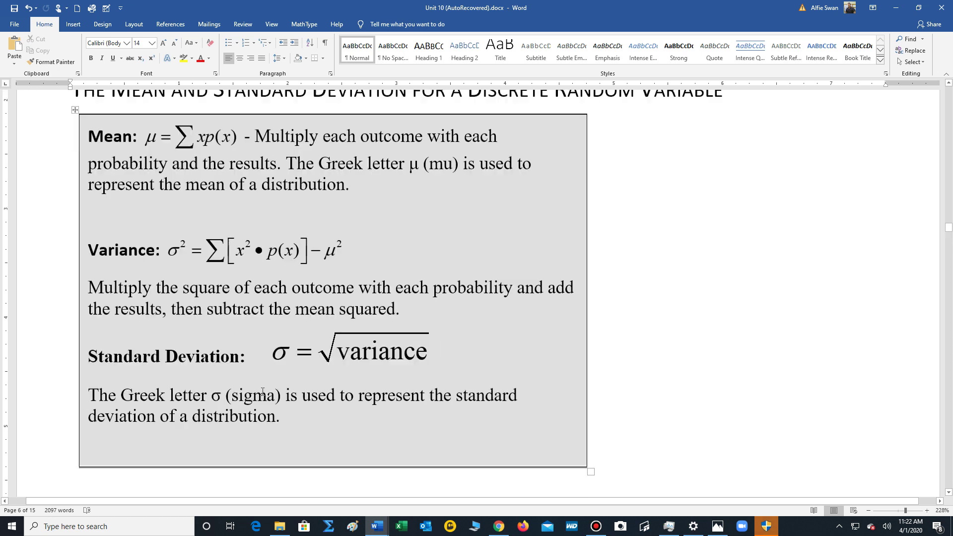
{"action": "scroll", "coordinate": [263, 392], "scroll_direction": "down", "scroll_amount": 15}
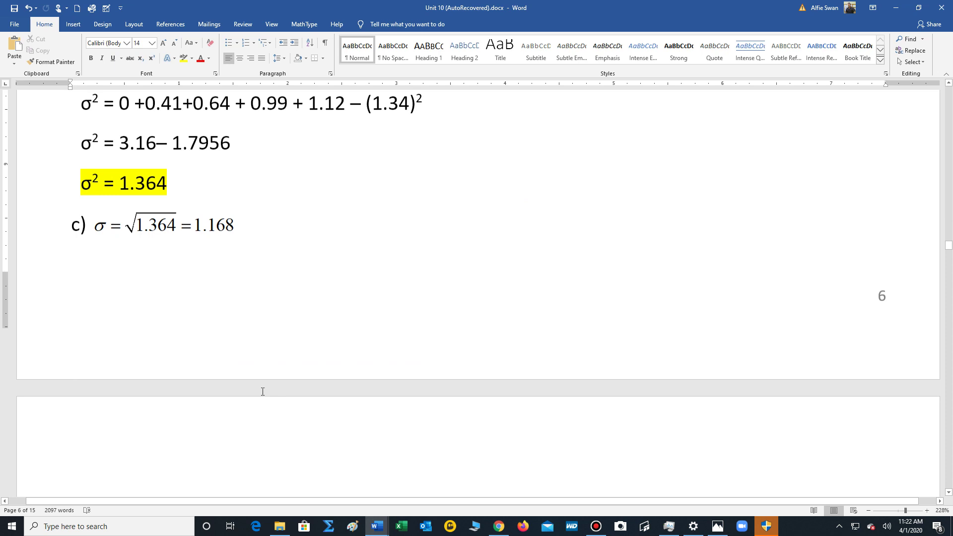
{"action": "scroll", "coordinate": [262, 391], "scroll_direction": "down", "scroll_amount": 10}
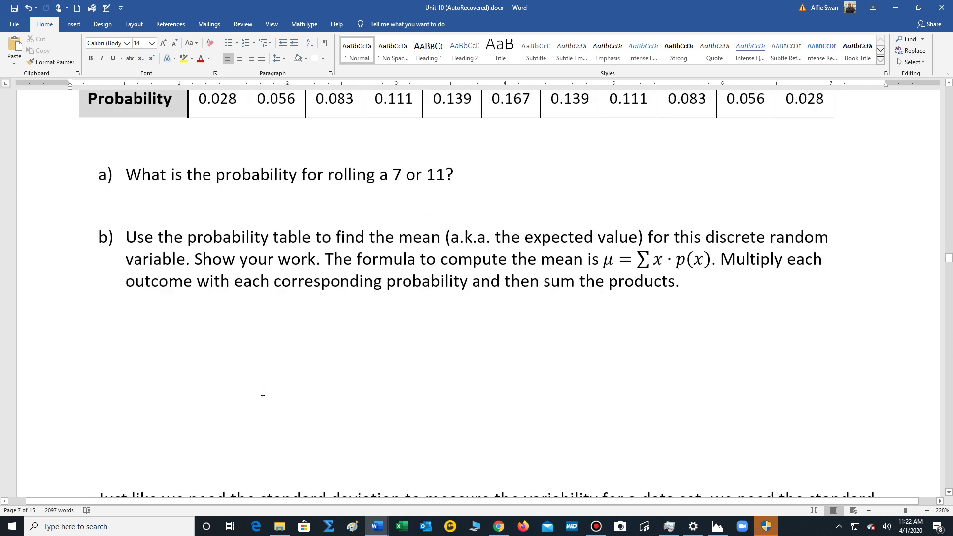
Scroll past question 9 to the Expected Value page with the $10 raffle-ticket problem
{"action": "scroll", "coordinate": [263, 391], "scroll_direction": "down", "scroll_amount": 12}
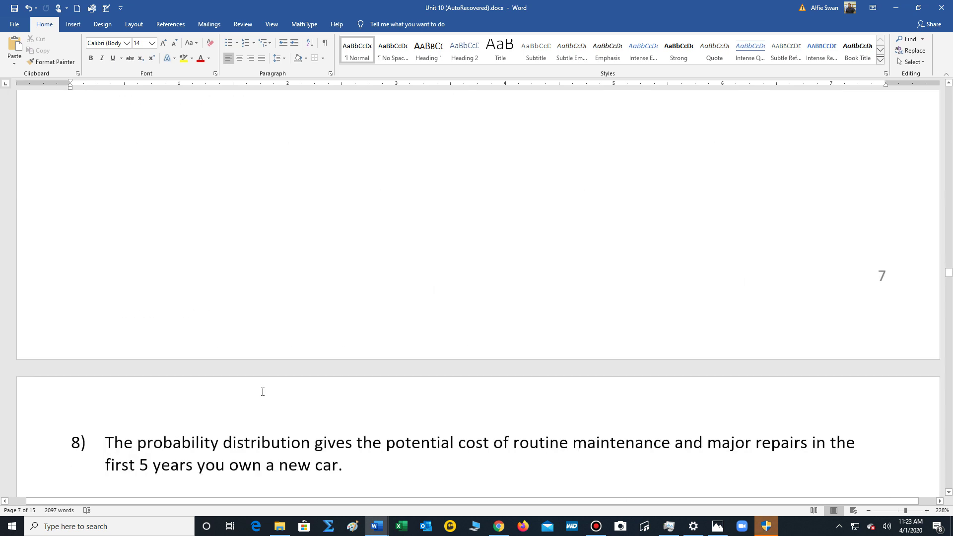
{"action": "scroll", "coordinate": [262, 392], "scroll_direction": "down", "scroll_amount": 13}
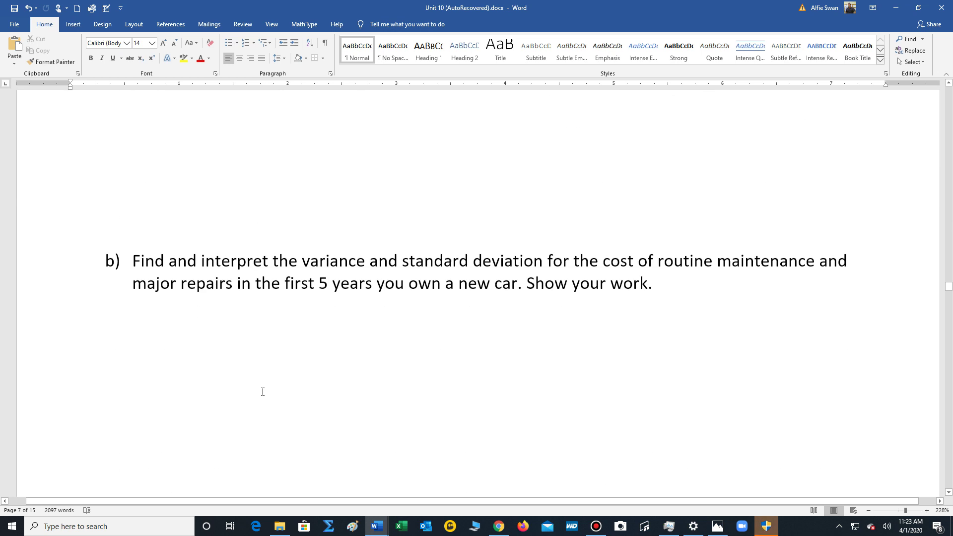
{"action": "scroll", "coordinate": [262, 392], "scroll_direction": "down", "scroll_amount": 12}
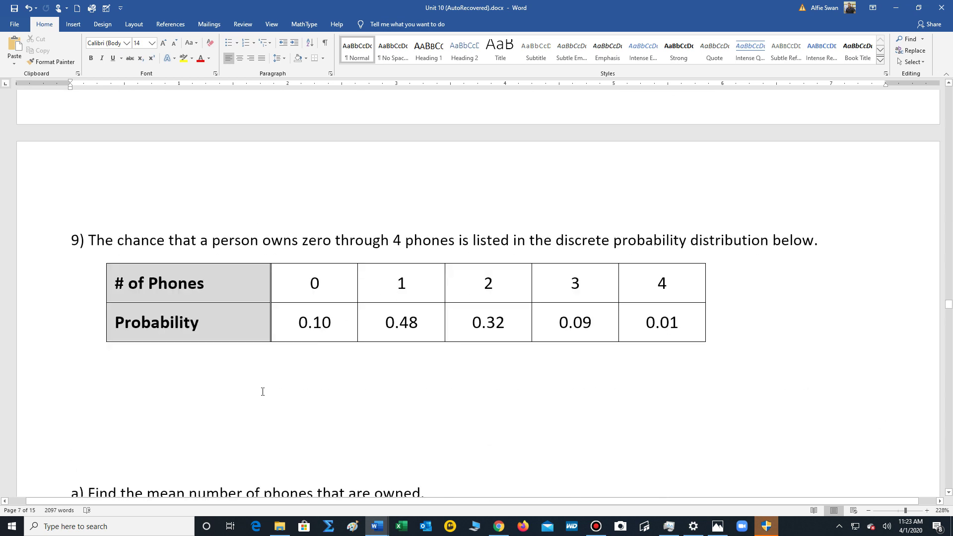
{"action": "scroll", "coordinate": [263, 392], "scroll_direction": "down", "scroll_amount": 12}
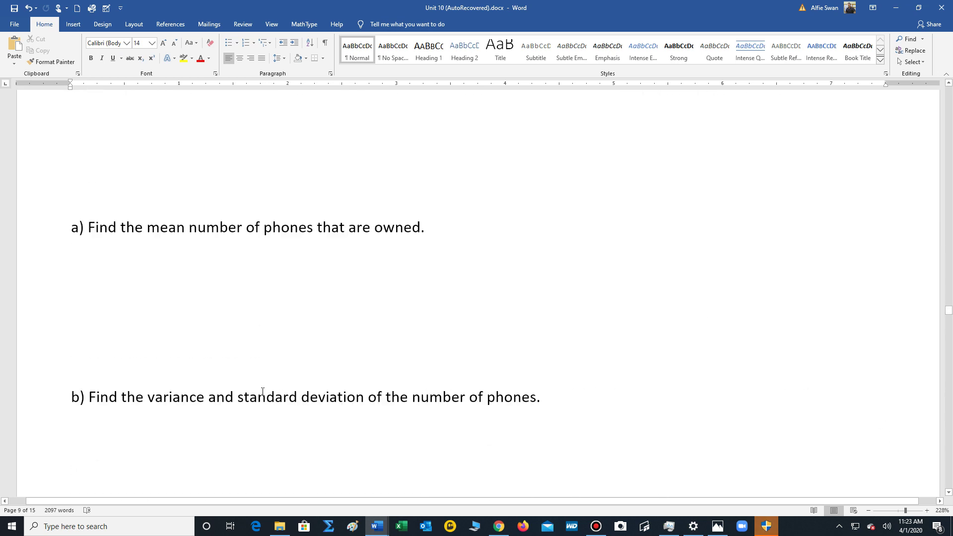
{"action": "scroll", "coordinate": [263, 392], "scroll_direction": "down", "scroll_amount": 12}
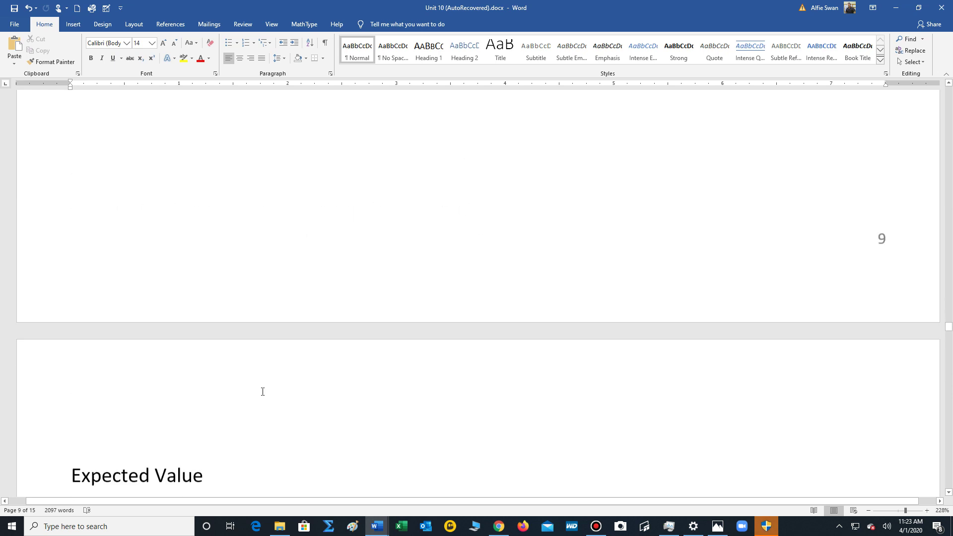
{"action": "scroll", "coordinate": [262, 392], "scroll_direction": "down", "scroll_amount": 3}
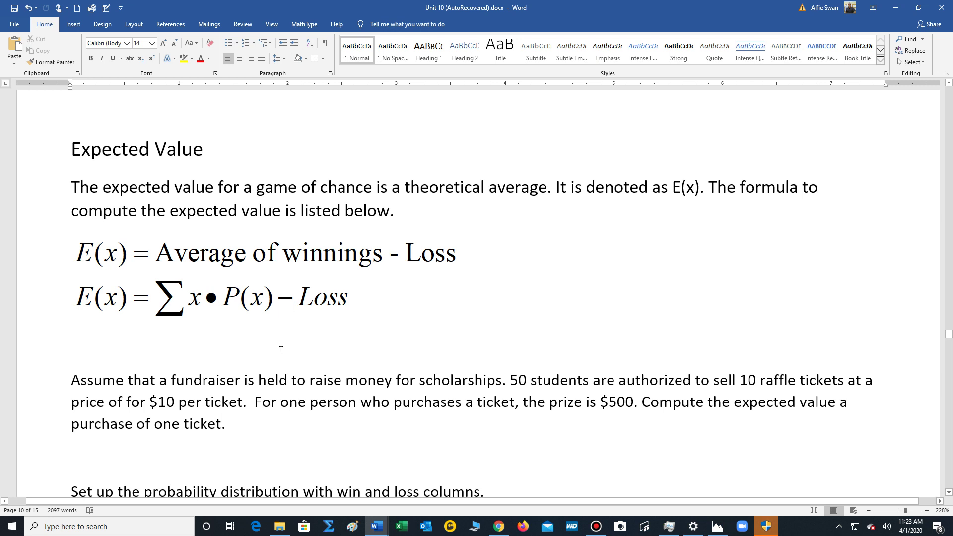
Scroll so the raffle's empty Win/Loss table shows below the E(x) formula
{"action": "scroll", "coordinate": [281, 351], "scroll_direction": "down", "scroll_amount": 5}
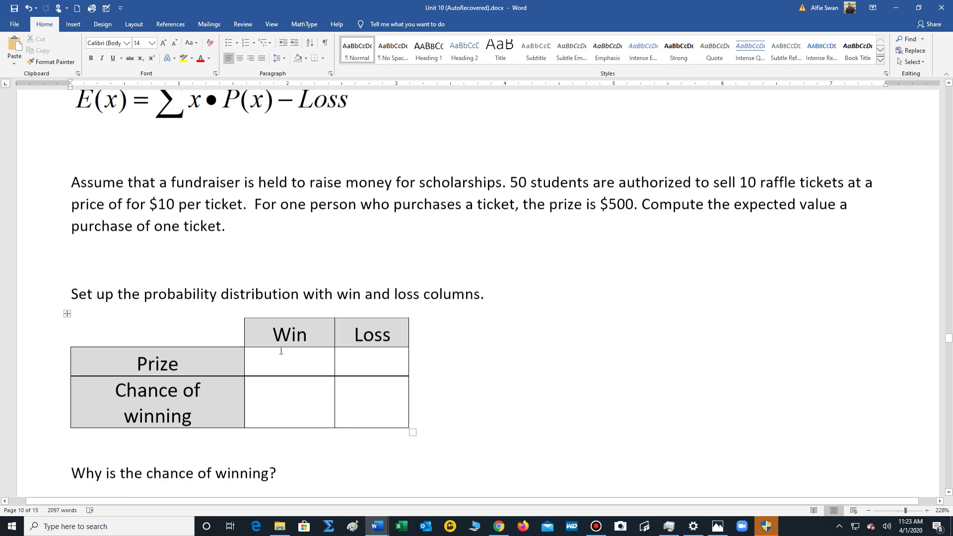
{"action": "scroll", "coordinate": [281, 351], "scroll_direction": "up", "scroll_amount": 1}
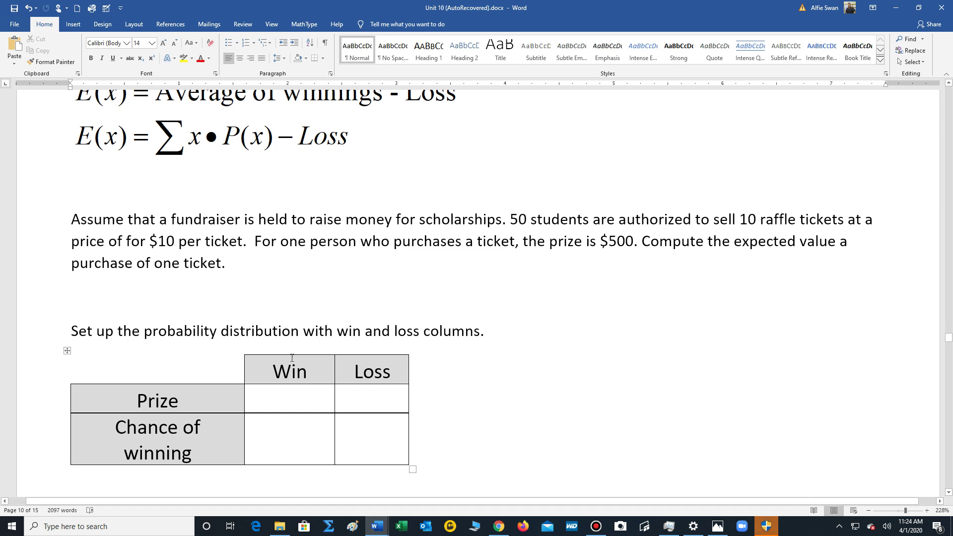
Fill the raffle table: Win prize $500, Win chance 1/500, Loss prize -$10
{"action": "left_click", "coordinate": [306, 400]}
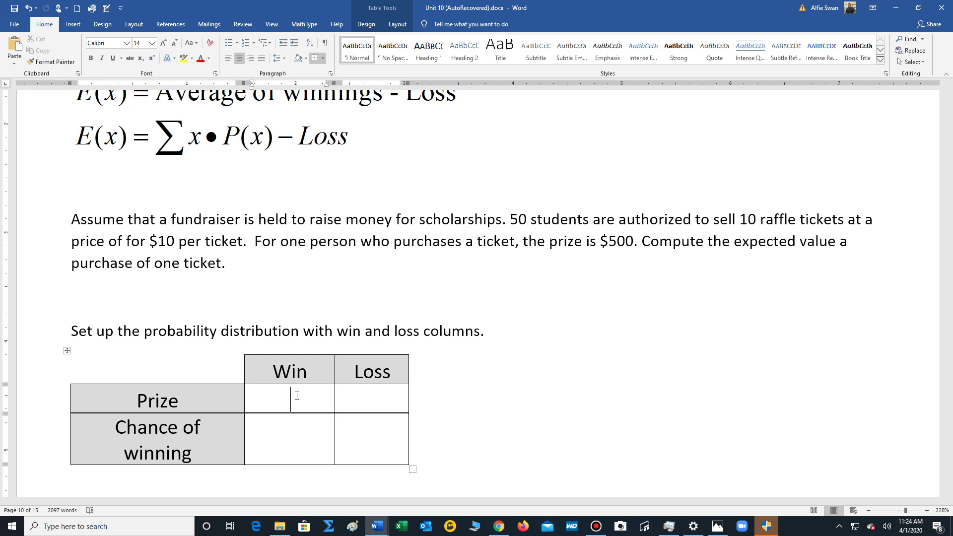
{"action": "type", "text": "$500"}
{"action": "left_click", "coordinate": [314, 442]}
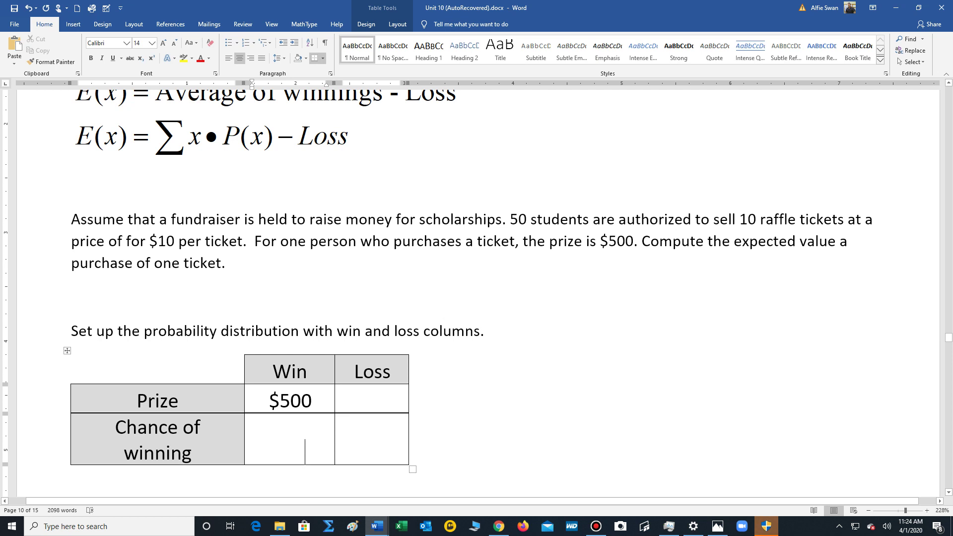
{"action": "type", "text": "1/"}
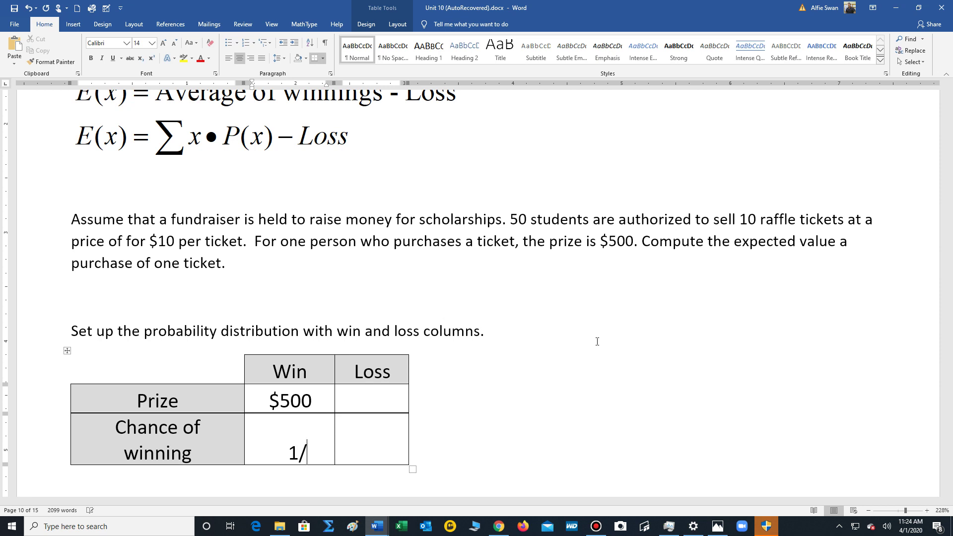
{"action": "type", "text": "500"}
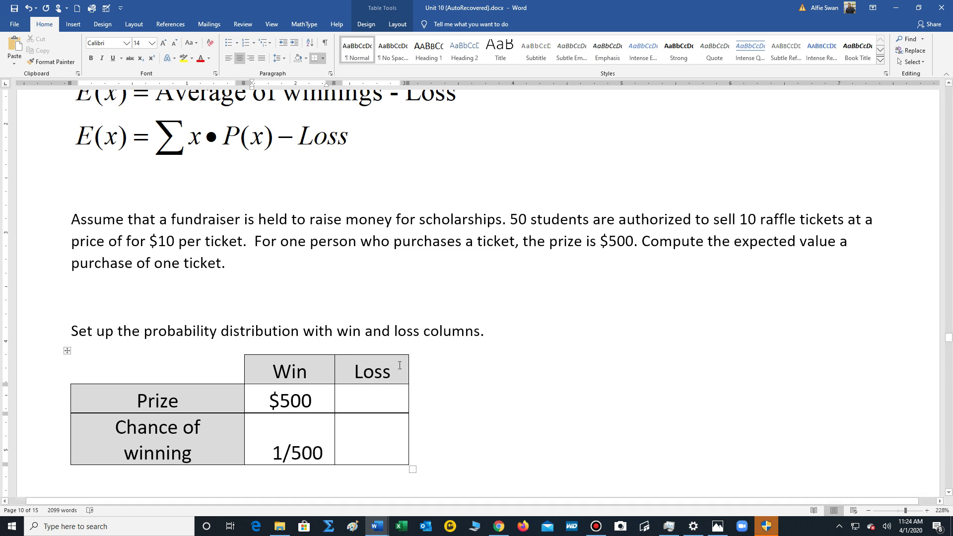
{"action": "left_click", "coordinate": [385, 401]}
{"action": "type", "text": "-1"}
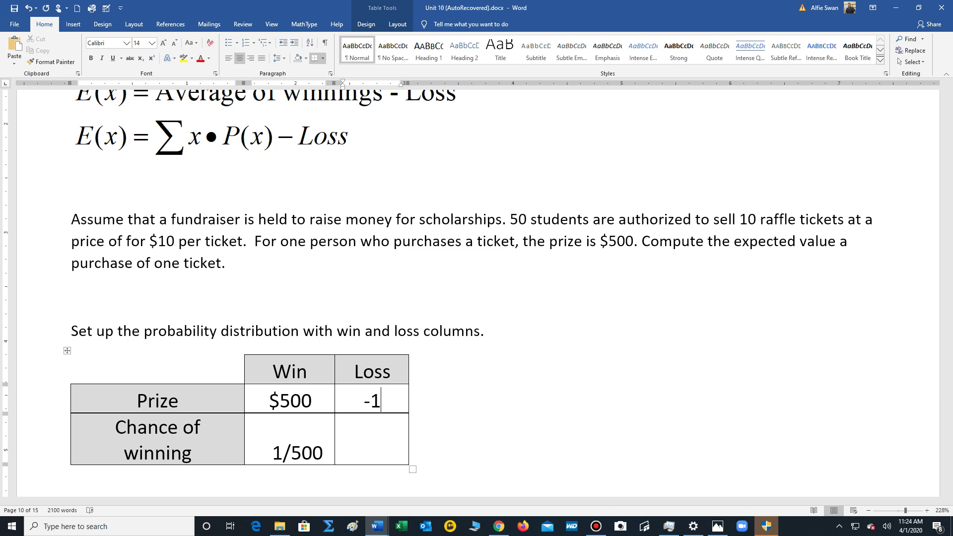
{"action": "key", "text": "BackSpace"}
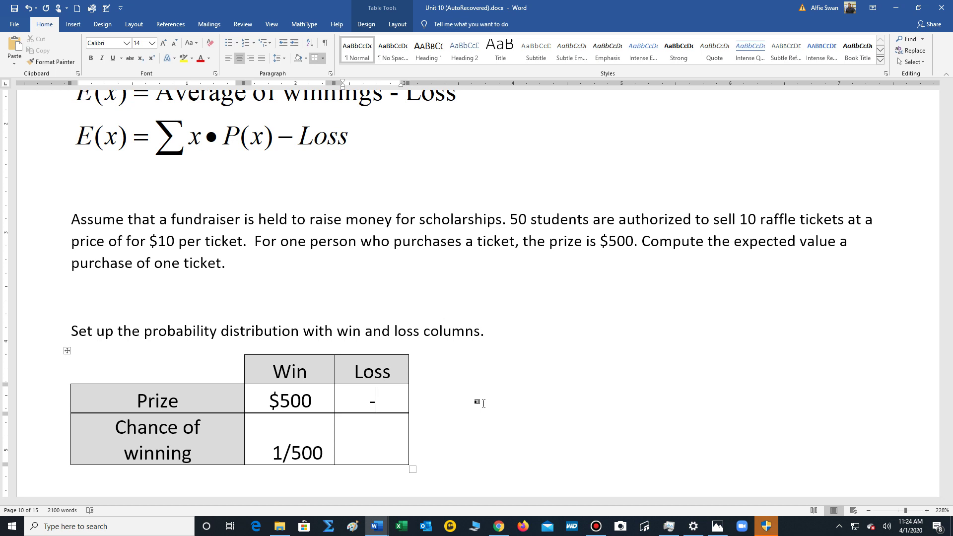
{"action": "type", "text": "$10"}
{"action": "scroll", "coordinate": [482, 395], "scroll_direction": "down", "scroll_amount": 4}
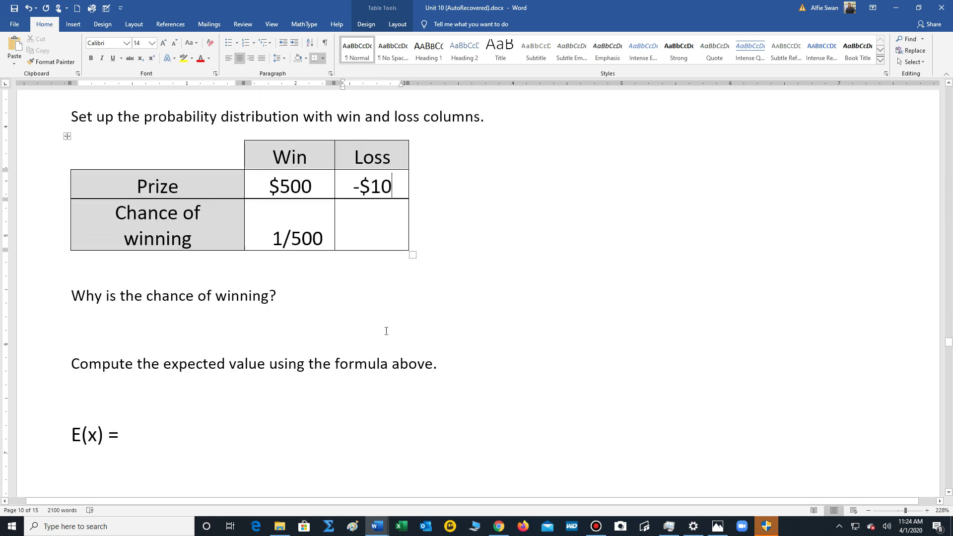
Answer the chance of winning as 1/500 and write E(x) = 500*(1/500)-10 = 1 -10 = -9
{"action": "left_click", "coordinate": [327, 291]}
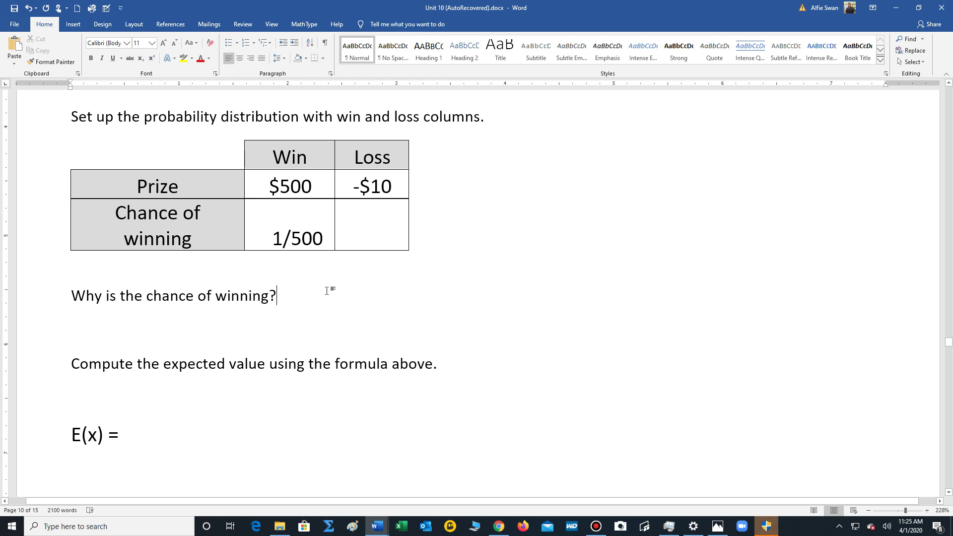
{"action": "type", "text": "1/500"}
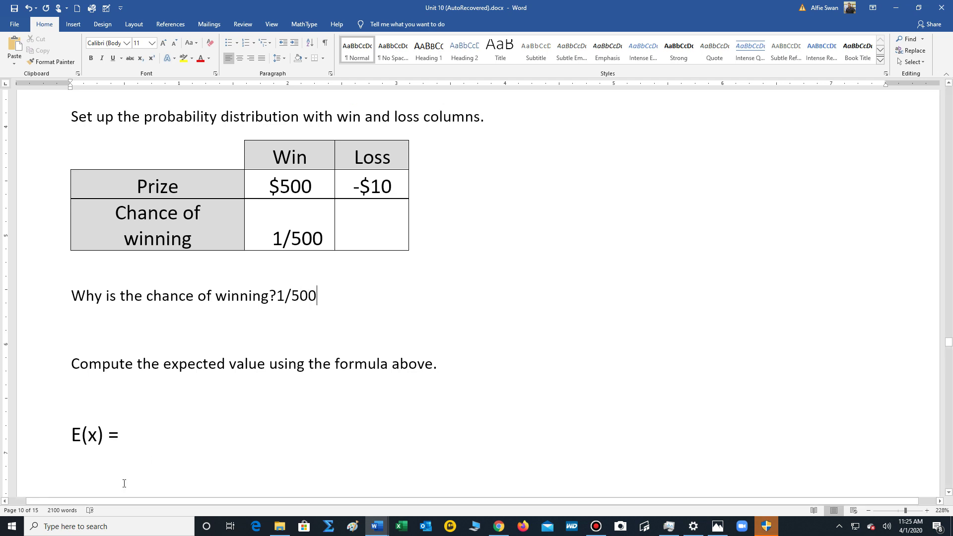
{"action": "left_click", "coordinate": [129, 438]}
{"action": "type", "text": "500"}
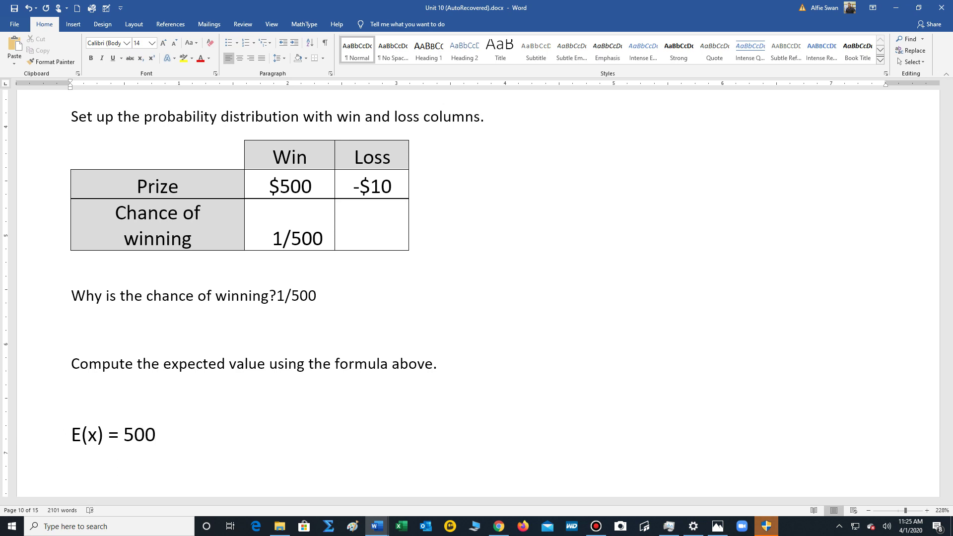
{"action": "type", "text": "*(1/5"}
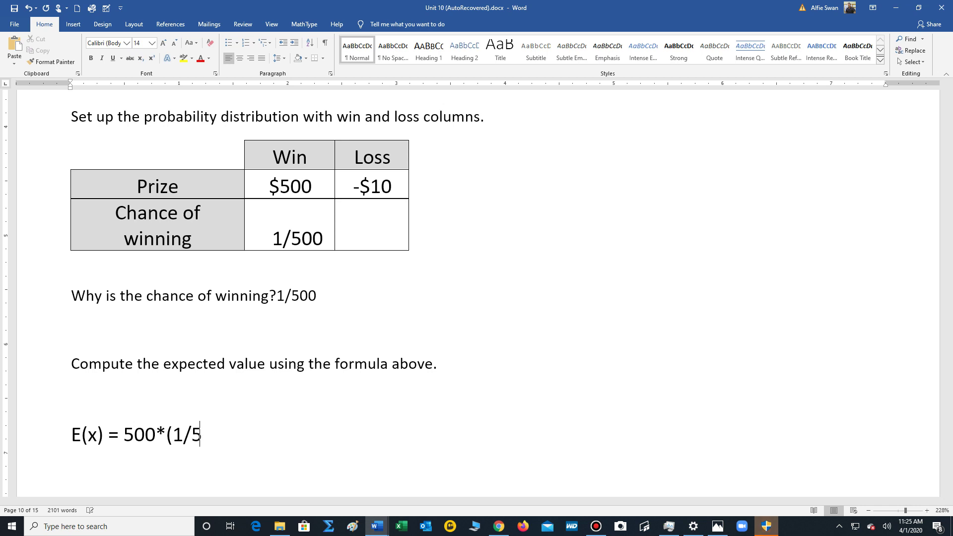
{"action": "type", "text": "00)"}
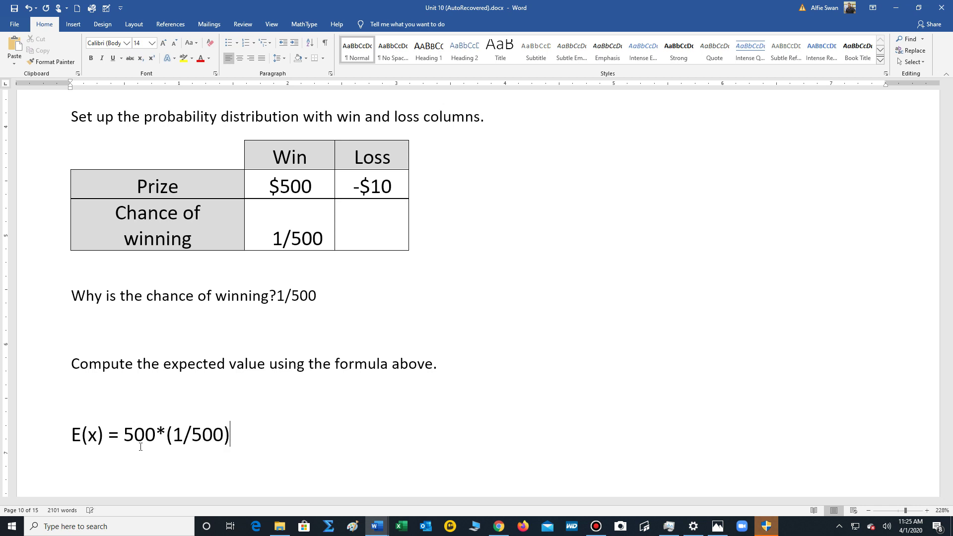
{"action": "type", "text": "-10 ="}
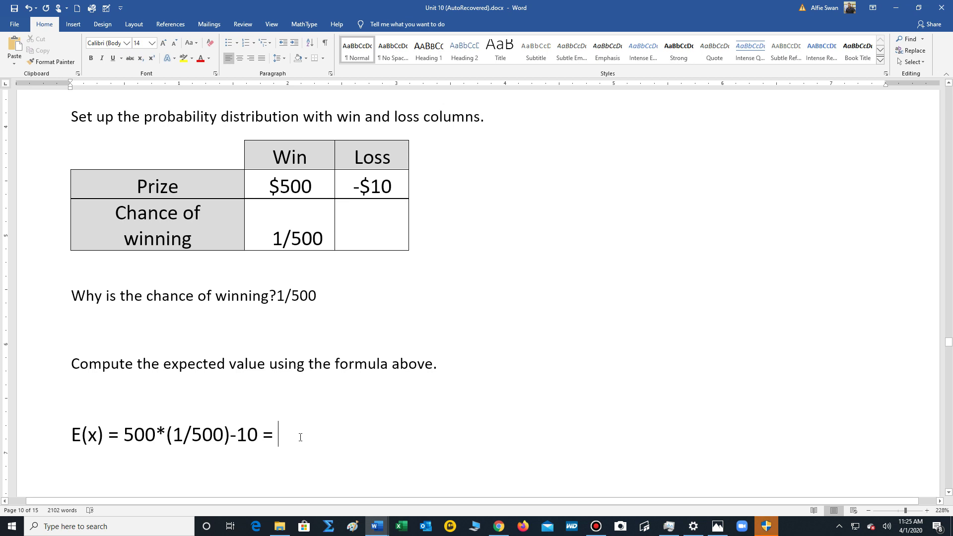
{"action": "type", "text": "1 "}
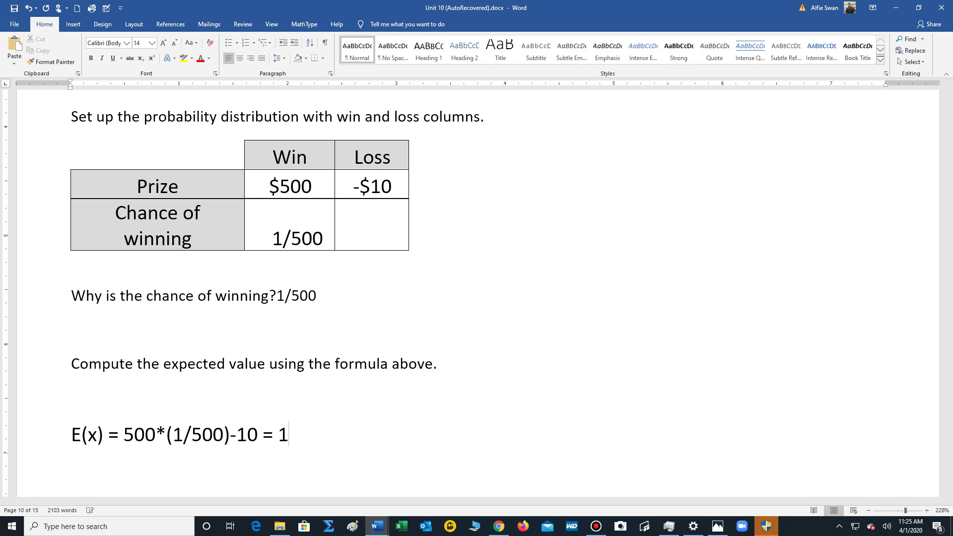
{"action": "type", "text": "-10 ="}
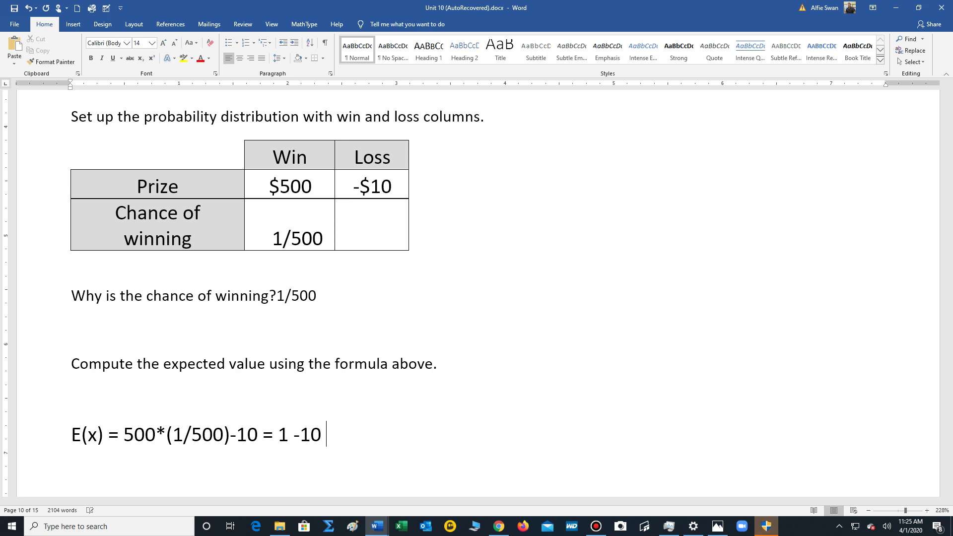
{"action": "type", "text": " -9"}
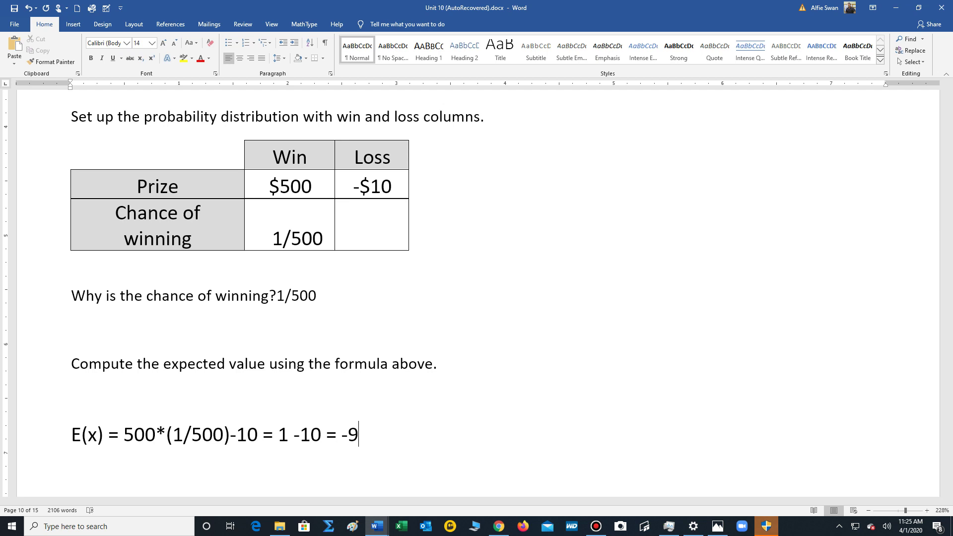
{"action": "scroll", "coordinate": [320, 420], "scroll_direction": "down", "scroll_amount": 3}
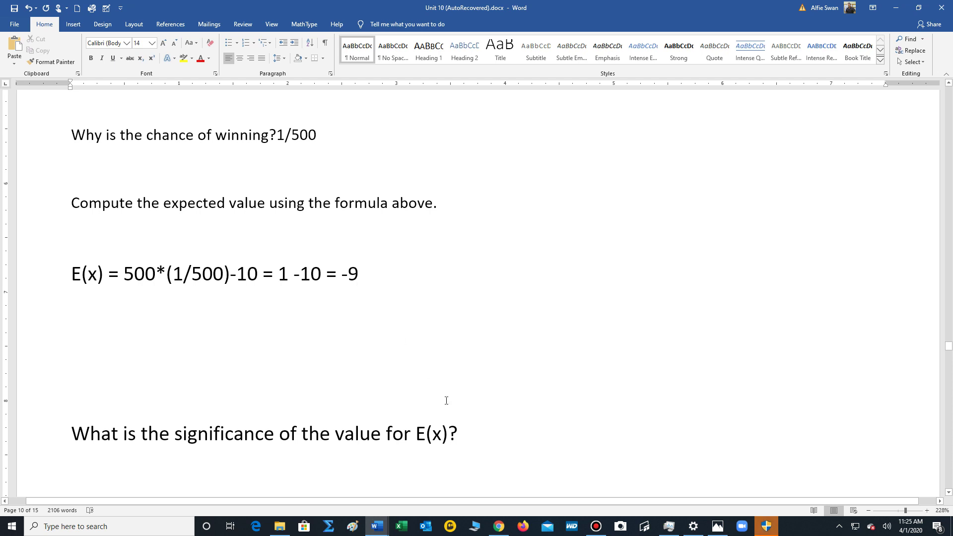
Answer the E(x) significance question with 'On average, $9 is kept by the house.' using a capital O
{"action": "left_click", "coordinate": [484, 434]}
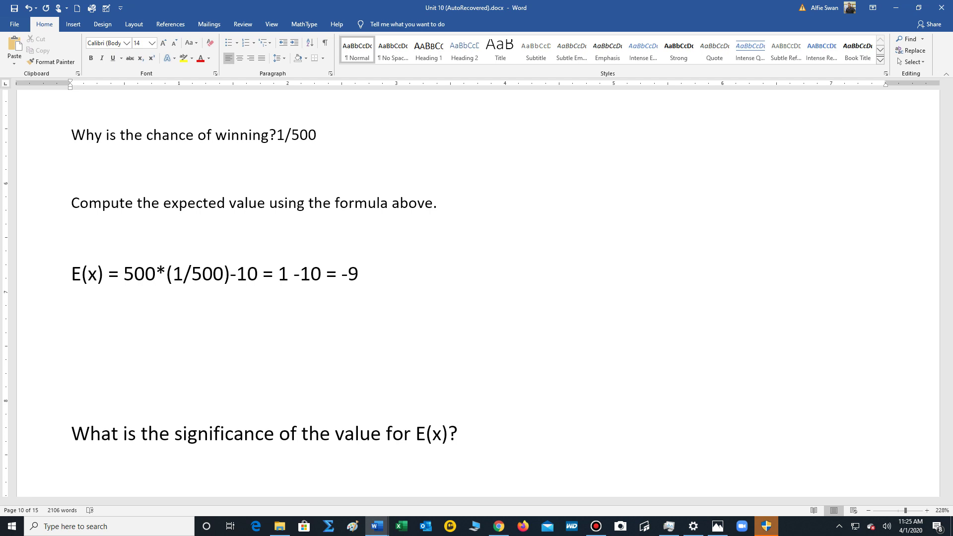
{"action": "type", "text": "on average, "}
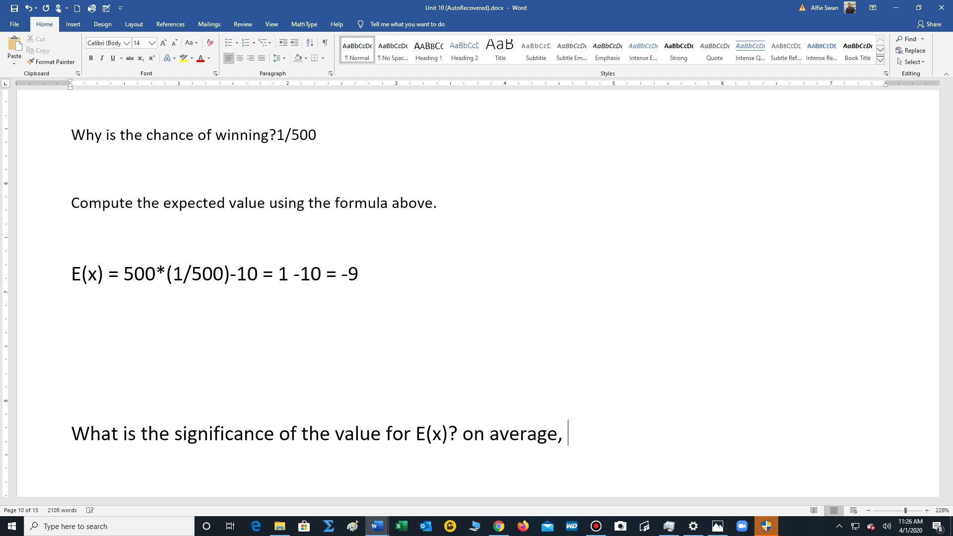
{"action": "type", "text": "$9 is kept"}
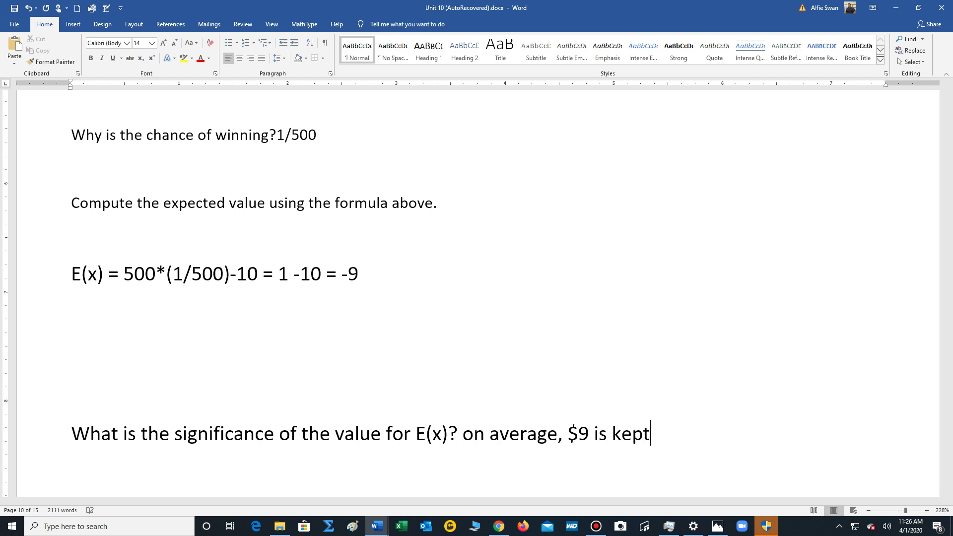
{"action": "type", "text": " by the "}
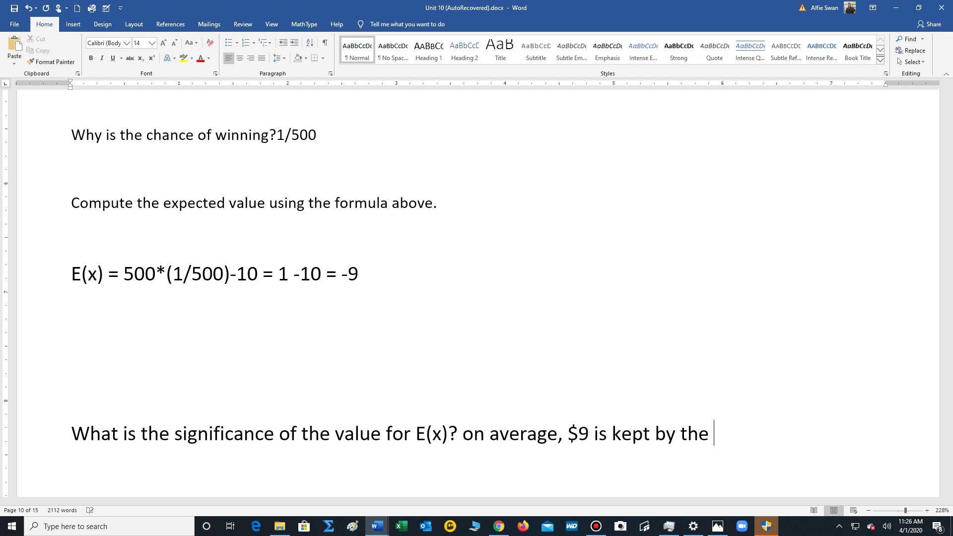
{"action": "type", "text": "house."}
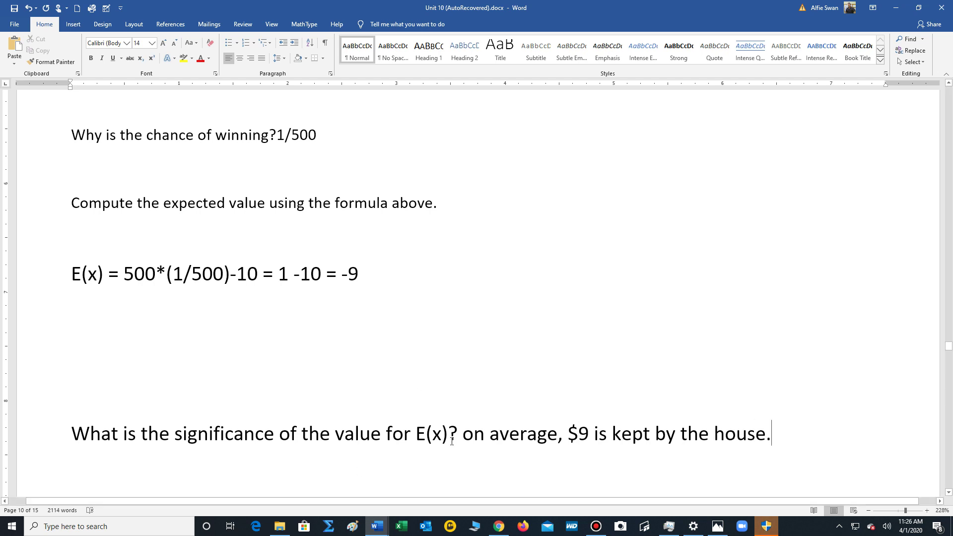
{"action": "left_click", "coordinate": [468, 431]}
{"action": "left_click_drag", "start_coordinate": [467, 431], "coordinate": [473, 436]}
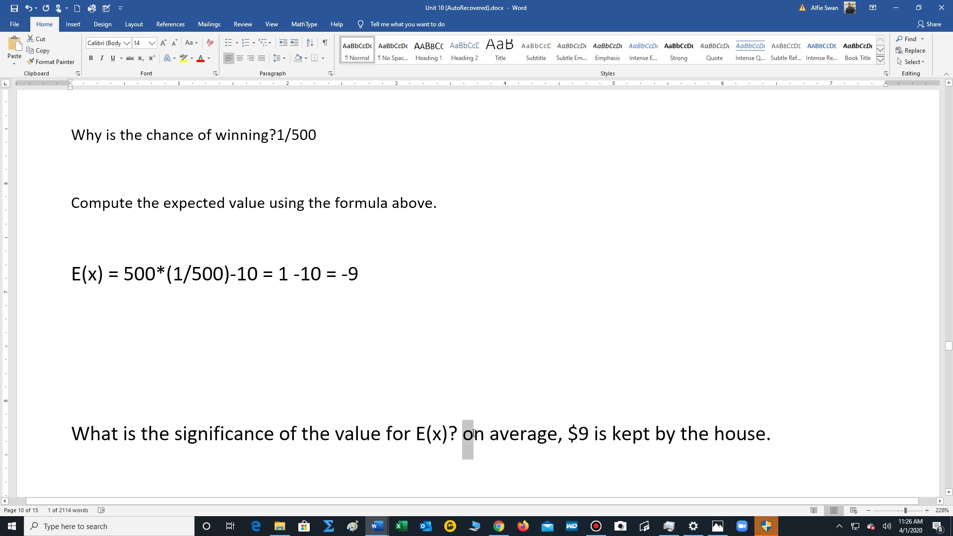
{"action": "key", "text": "BackSpace"}
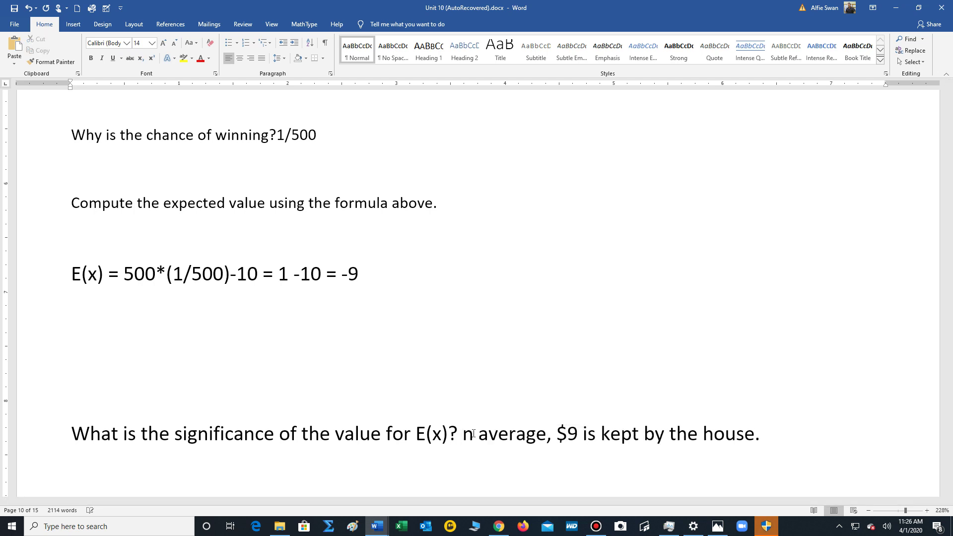
{"action": "type", "text": "O"}
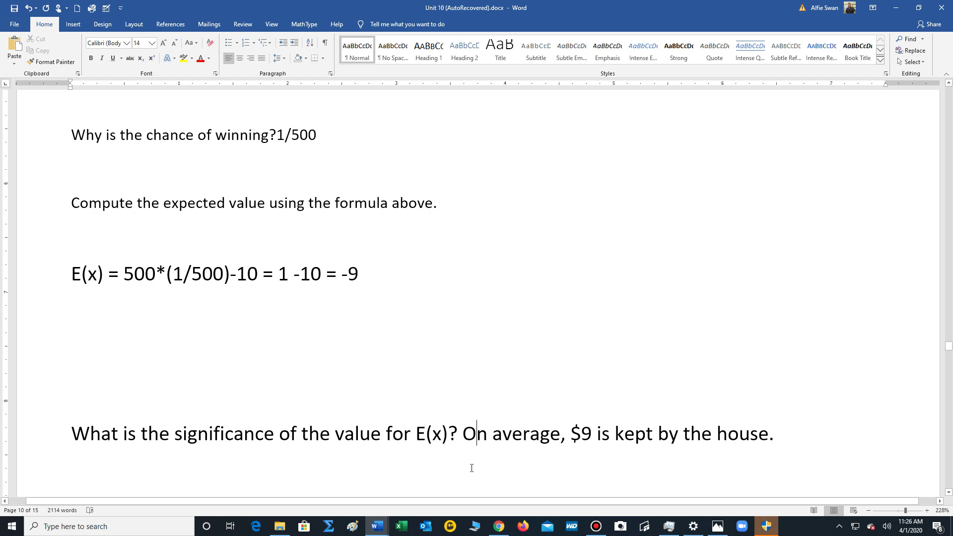
Scroll past the expected-value rules box to the life-insurance example and its E(X) = -137 work
{"action": "scroll", "coordinate": [471, 467], "scroll_direction": "up", "scroll_amount": 5}
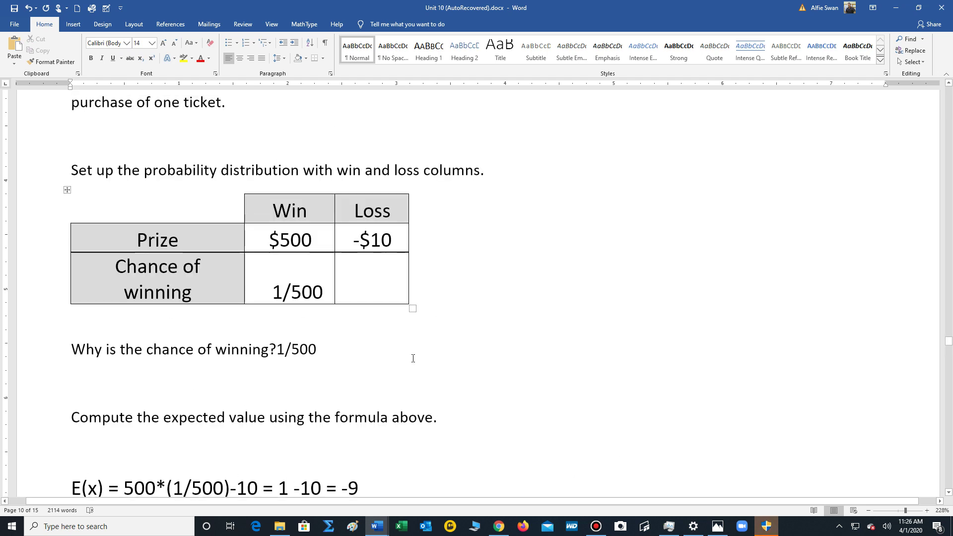
{"action": "scroll", "coordinate": [472, 450], "scroll_direction": "down", "scroll_amount": 15}
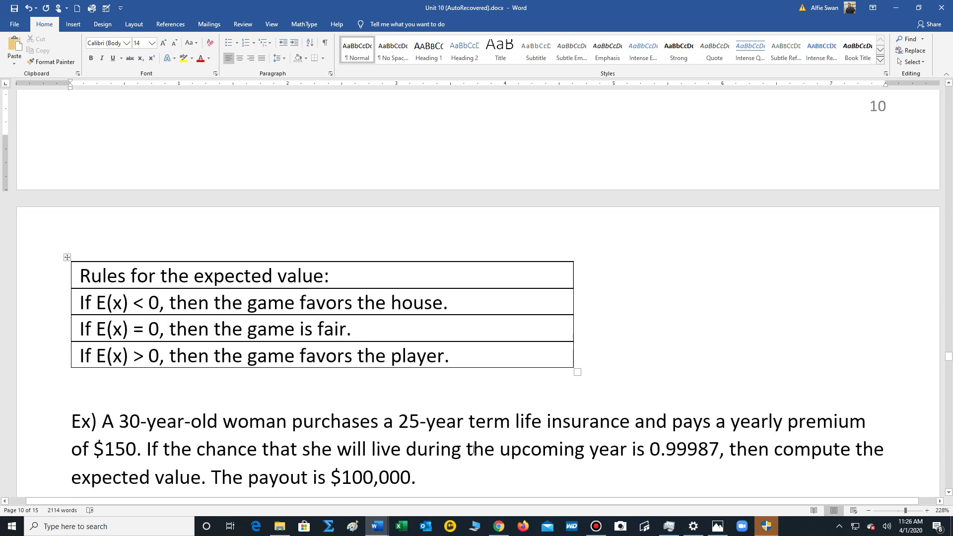
{"action": "scroll", "coordinate": [473, 450], "scroll_direction": "up", "scroll_amount": 1}
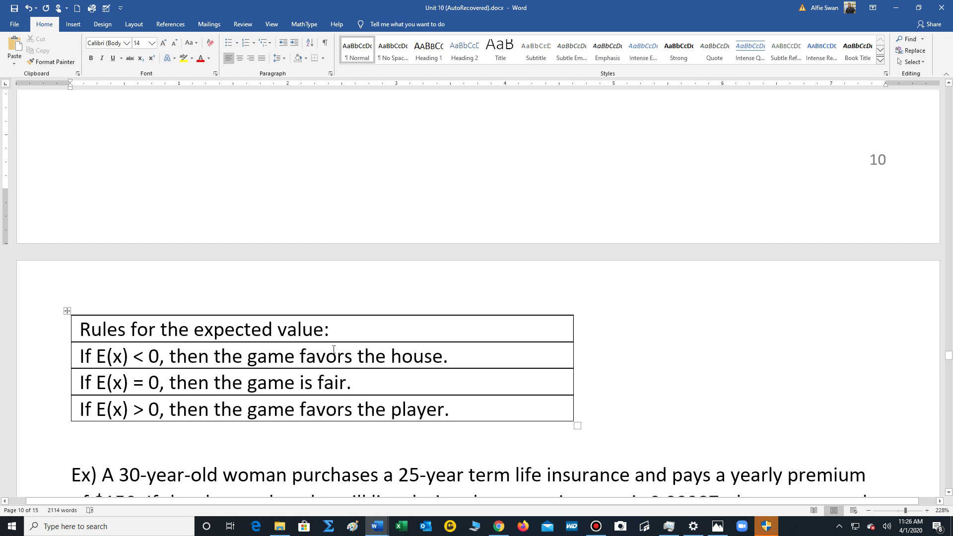
{"action": "scroll", "coordinate": [250, 423], "scroll_direction": "down", "scroll_amount": 6}
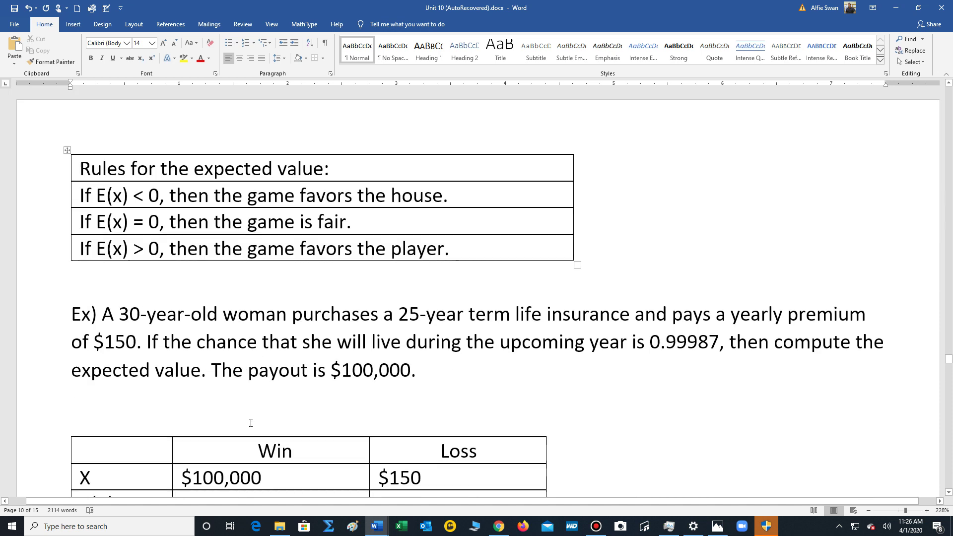
{"action": "scroll", "coordinate": [251, 423], "scroll_direction": "up", "scroll_amount": 1}
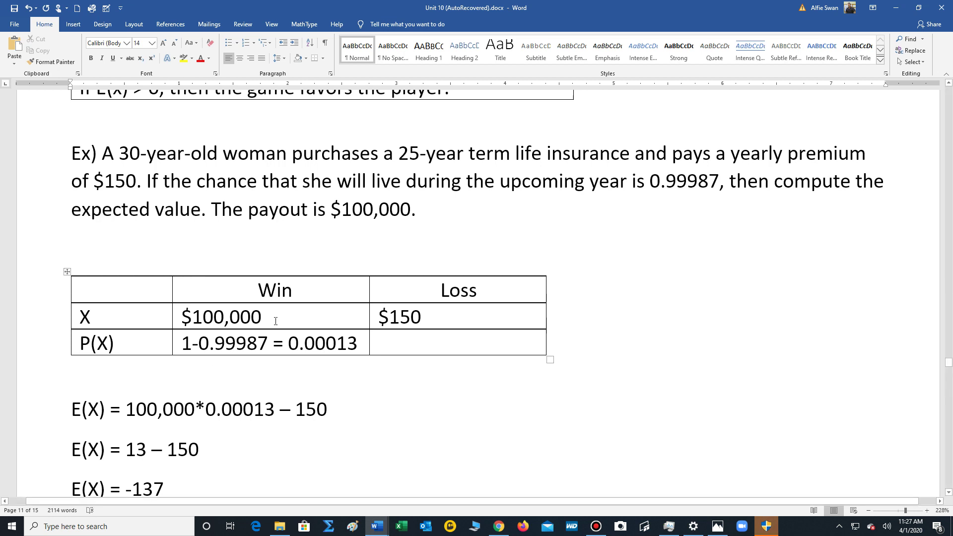
Add a minus sign so the insurance Loss cell reads -$150, then mark the = 0.00013 probability
{"action": "left_click_drag", "start_coordinate": [276, 321], "coordinate": [192, 321]}
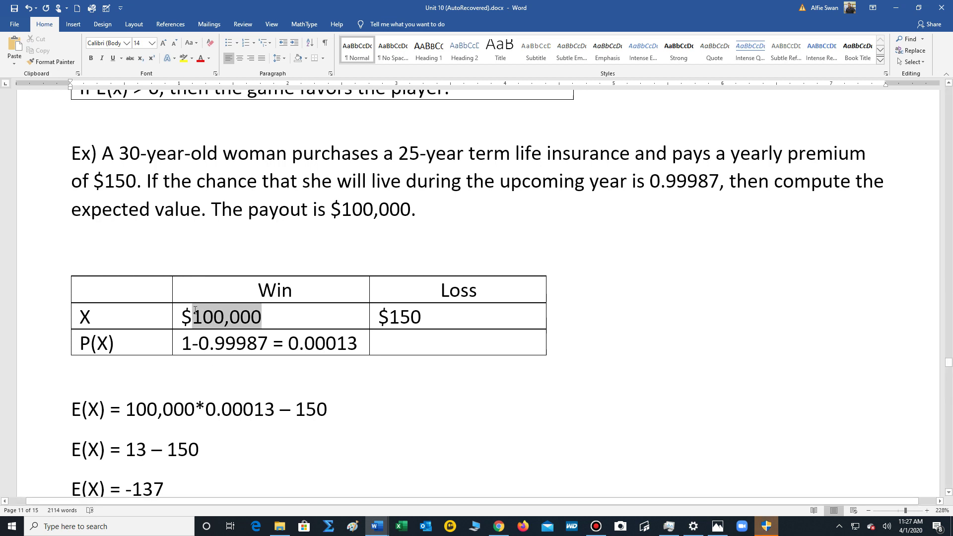
{"action": "left_click", "coordinate": [375, 321]}
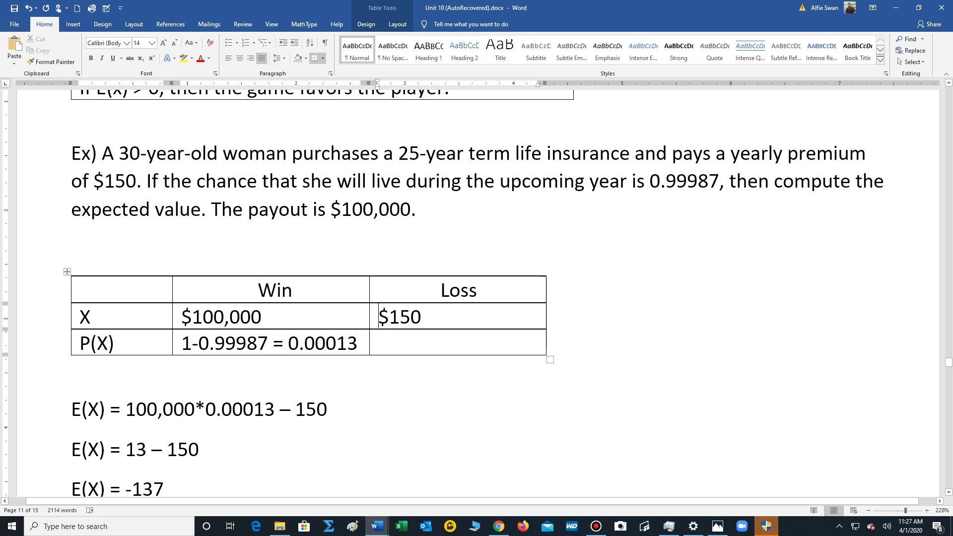
{"action": "type", "text": "-"}
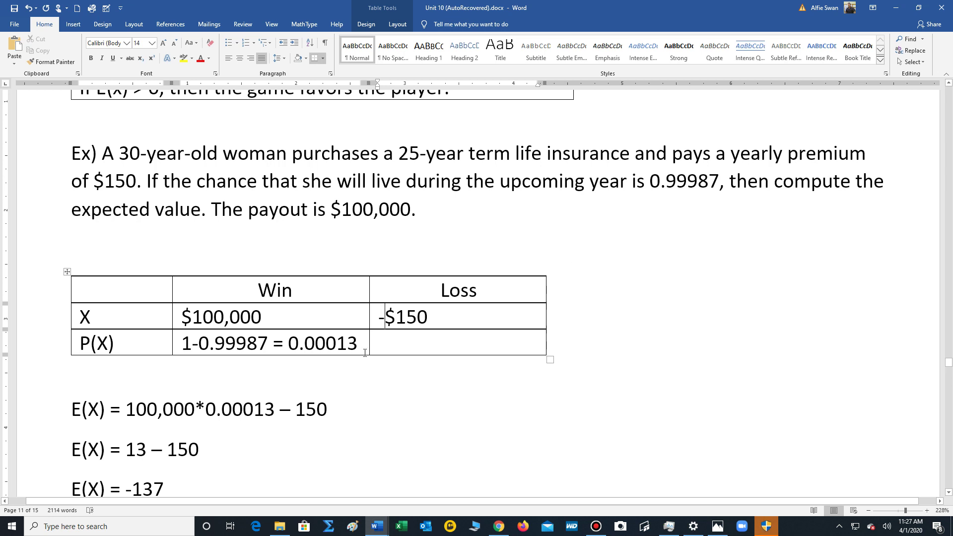
{"action": "left_click_drag", "start_coordinate": [364, 351], "coordinate": [286, 351]}
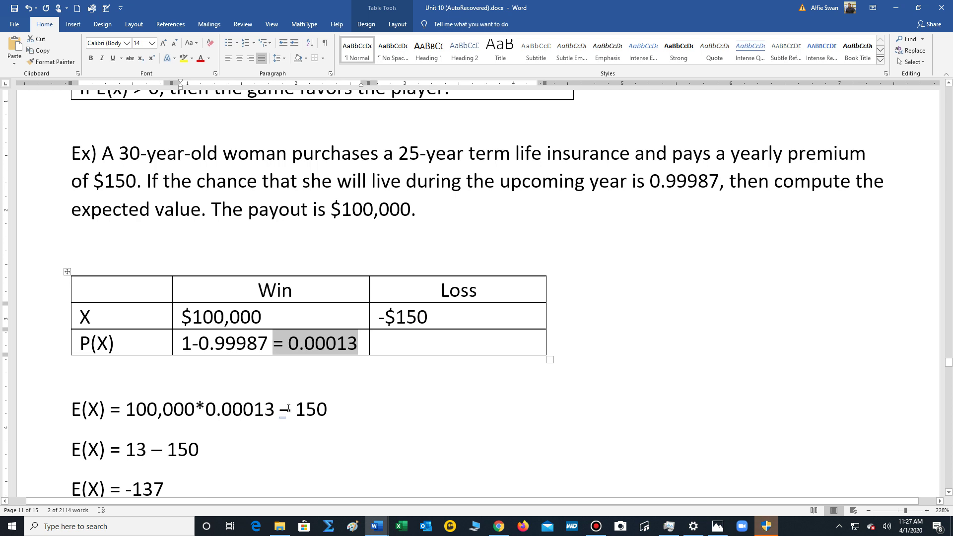
{"action": "scroll", "coordinate": [224, 447], "scroll_direction": "down", "scroll_amount": 4}
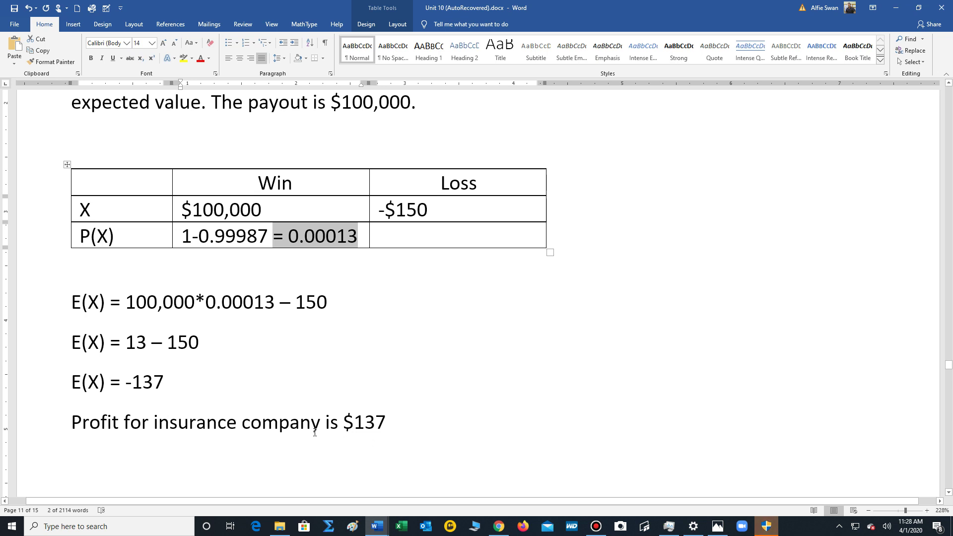
Scroll through practice questions 9–11, settle on question 10's two-dice game, and bring up the screen recorder
{"action": "scroll", "coordinate": [561, 472], "scroll_direction": "down", "scroll_amount": 2}
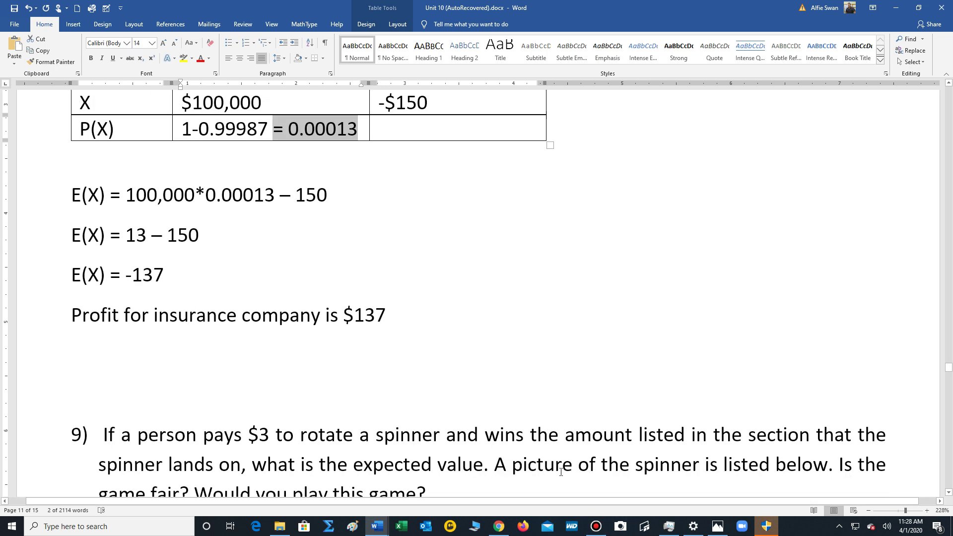
{"action": "scroll", "coordinate": [561, 472], "scroll_direction": "up", "scroll_amount": 2}
{"action": "scroll", "coordinate": [561, 473], "scroll_direction": "down", "scroll_amount": 8}
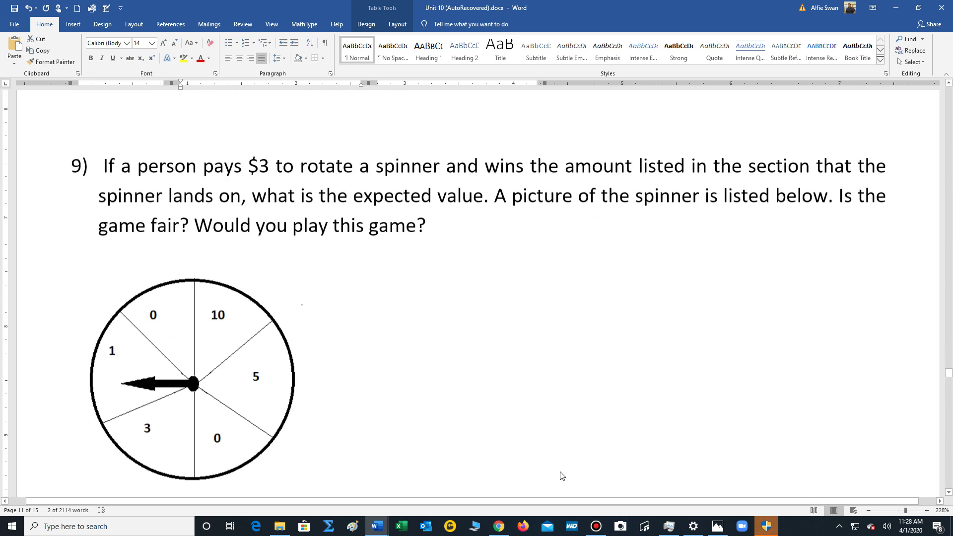
{"action": "scroll", "coordinate": [561, 476], "scroll_direction": "down", "scroll_amount": 13}
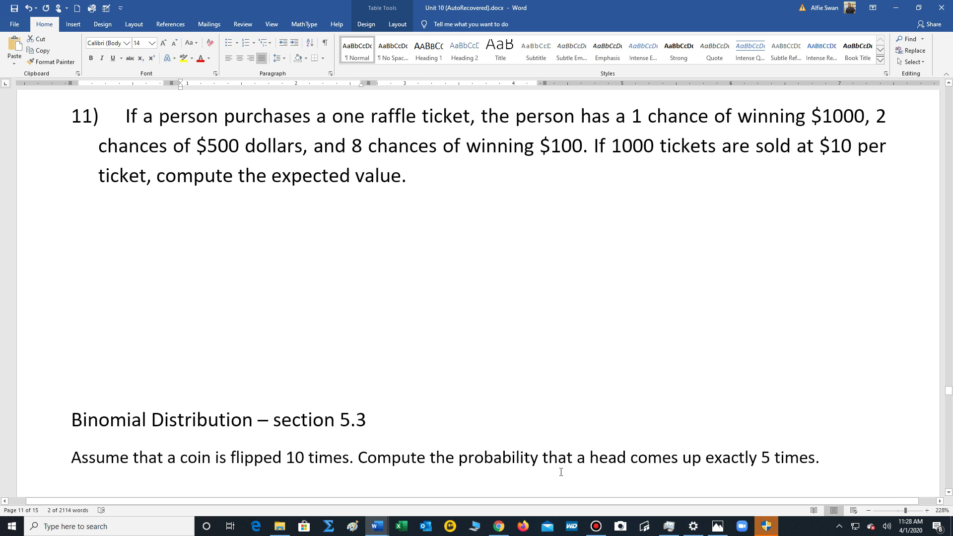
{"action": "scroll", "coordinate": [561, 472], "scroll_direction": "down", "scroll_amount": 3}
{"action": "scroll", "coordinate": [561, 471], "scroll_direction": "up", "scroll_amount": 5}
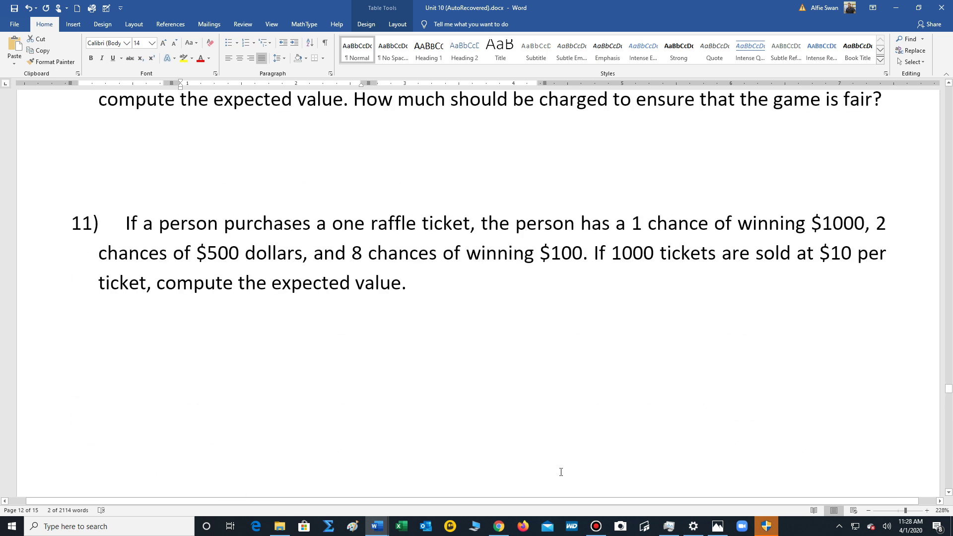
{"action": "scroll", "coordinate": [561, 472], "scroll_direction": "up", "scroll_amount": 6}
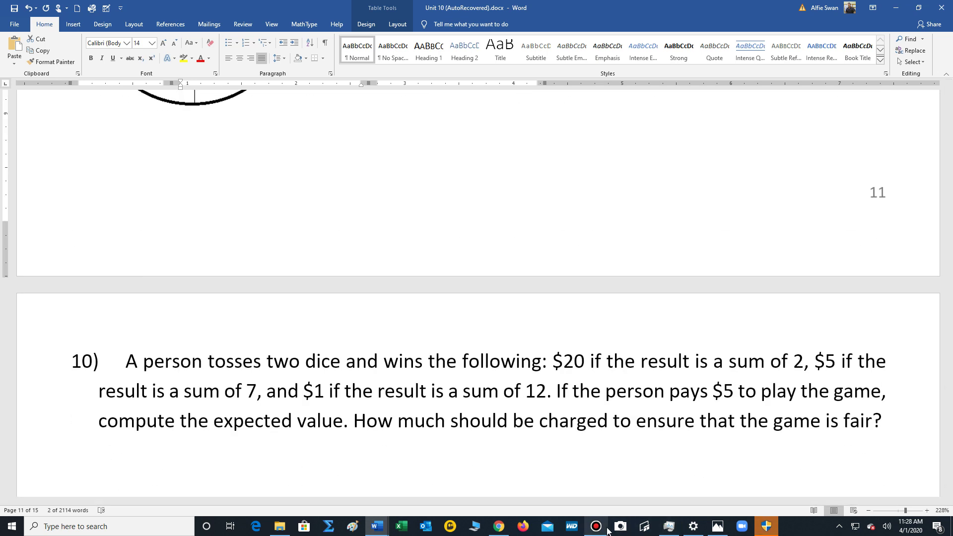
{"action": "left_click", "coordinate": [598, 527]}
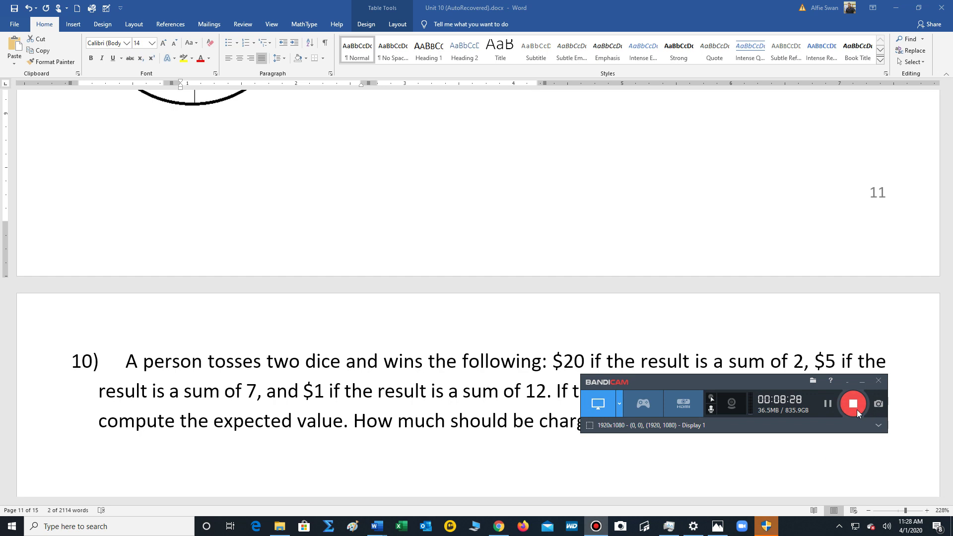